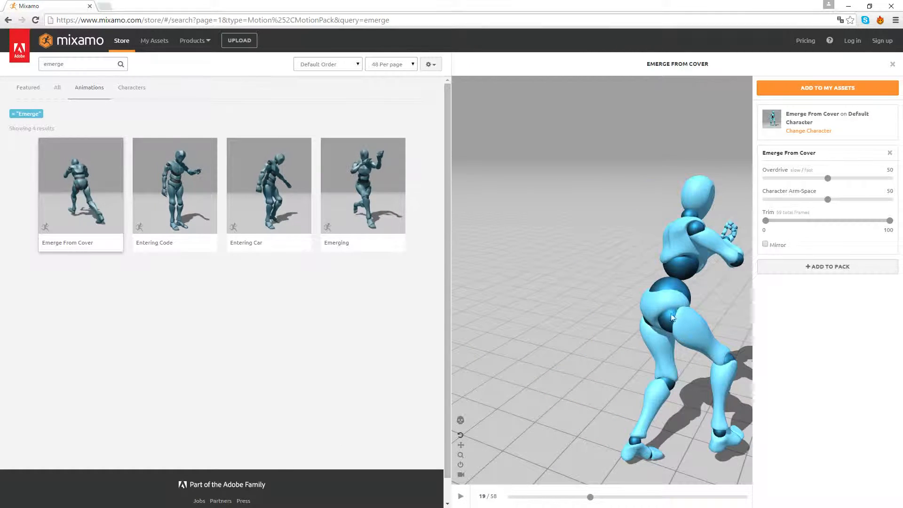
Step: Examine the Emerge From Cover animation by orbiting the preview and scrubbing it from its first frame to frame 25
drag(661, 327, 546, 321)
drag(590, 497, 511, 497)
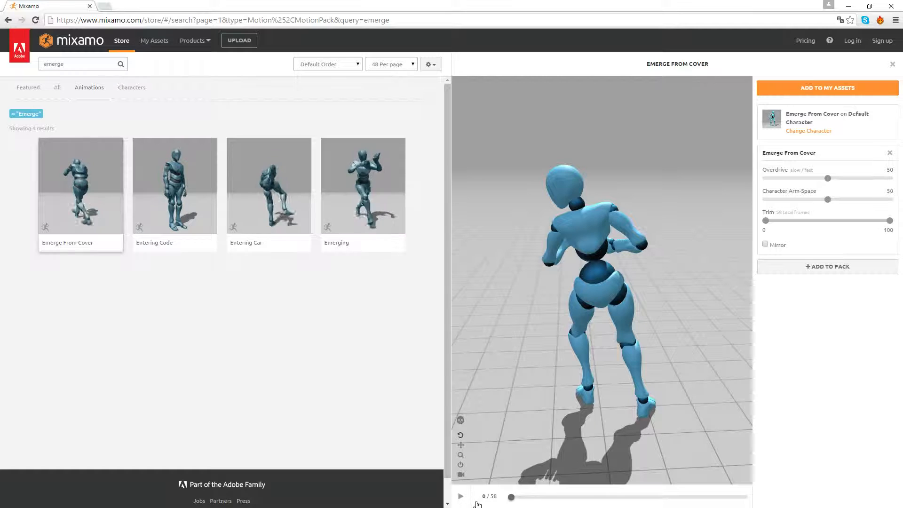
mouse_move(506, 502)
mouse_down()
mouse_move(589, 497)
mouse_move(505, 503)
mouse_up()
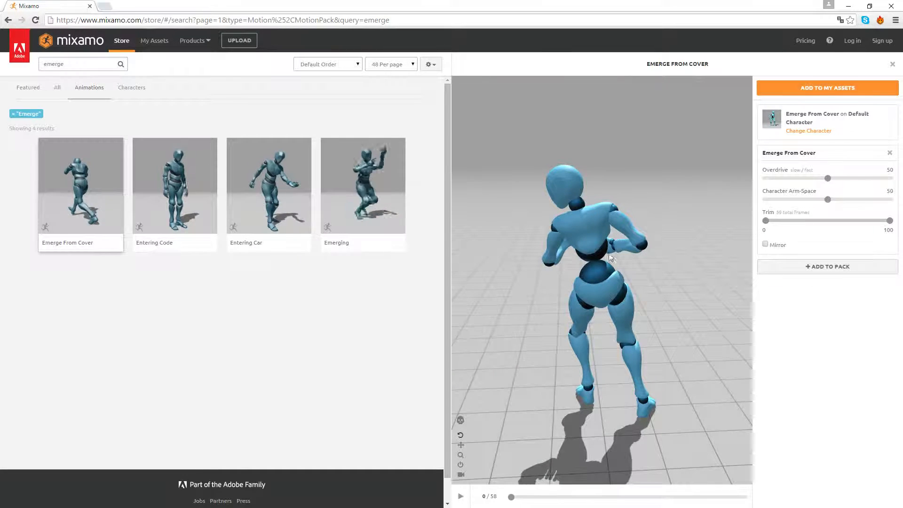
drag(512, 497, 614, 496)
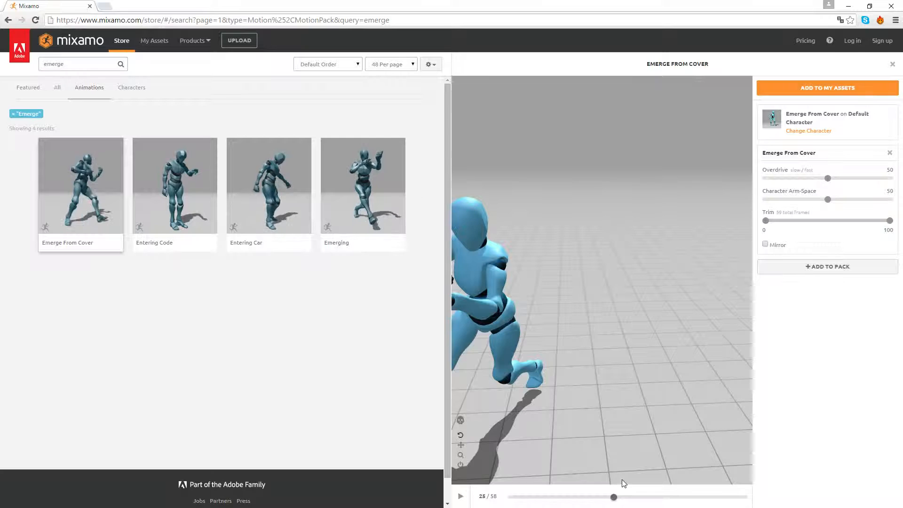
Step: Preview the Emerging animation and compare it with the Emerge From Cover animation
click(362, 181)
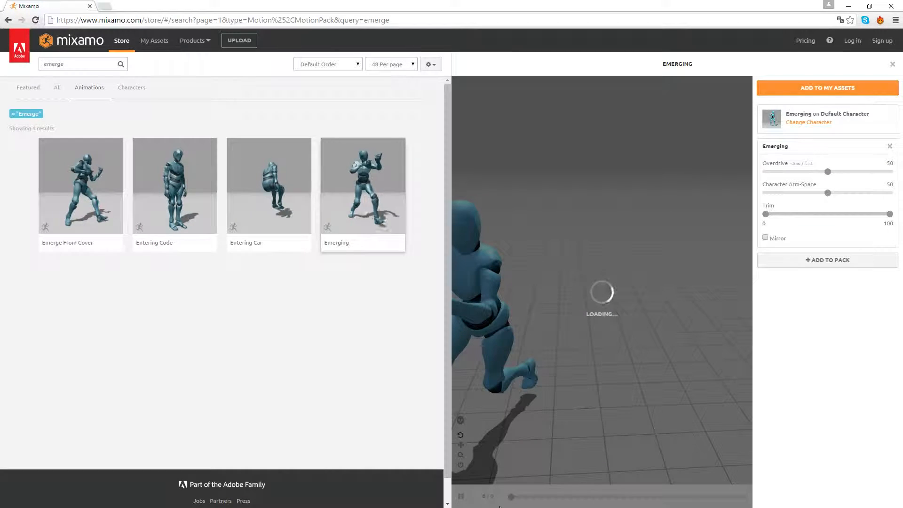
drag(527, 499, 502, 502)
click(460, 497)
click(461, 498)
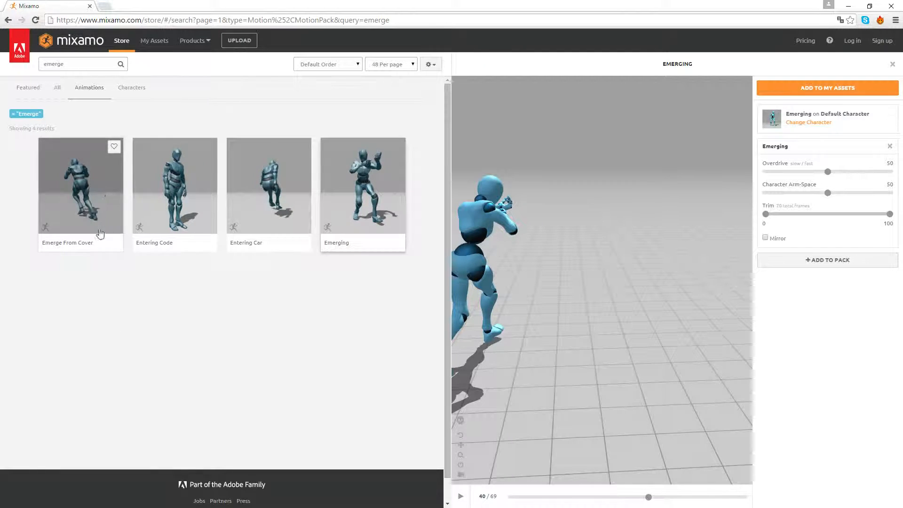
click(64, 211)
click(460, 497)
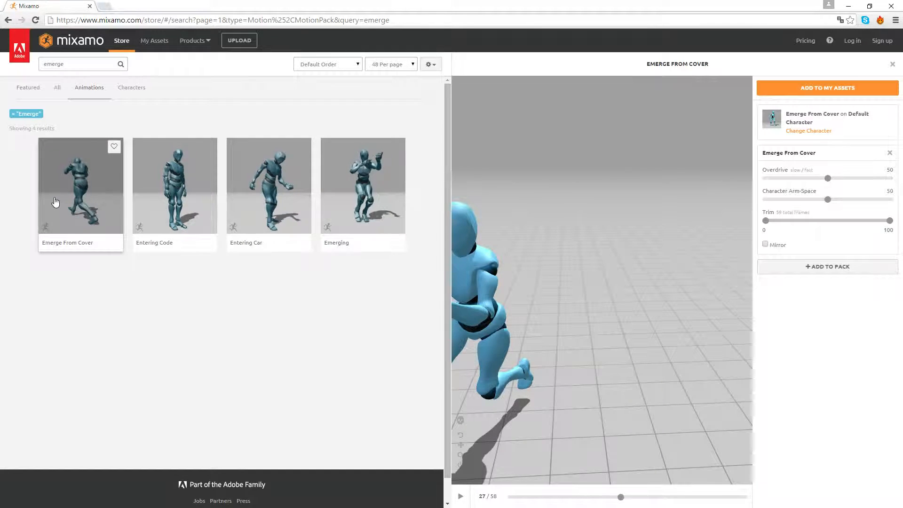
Step: Switch to Maya and import emerge_from_cover.fbx from the tuts2 folder on the Desktop
click(852, 7)
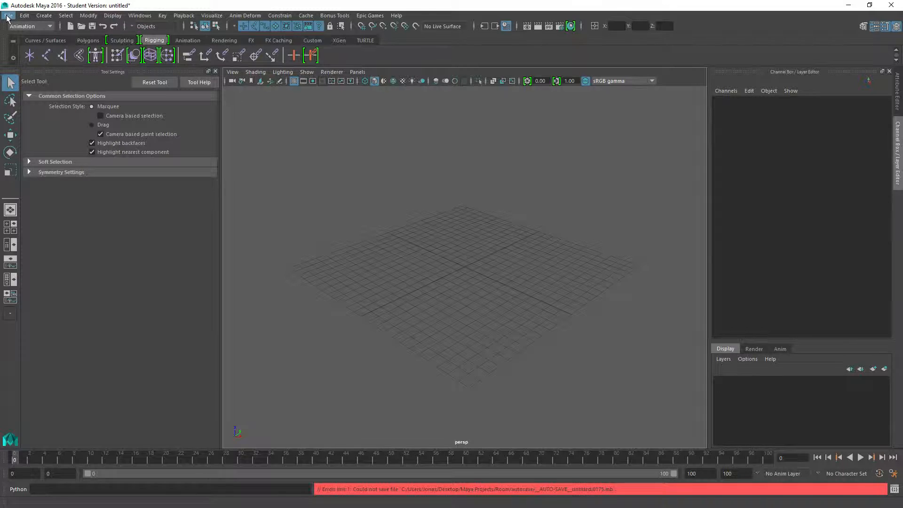
click(8, 16)
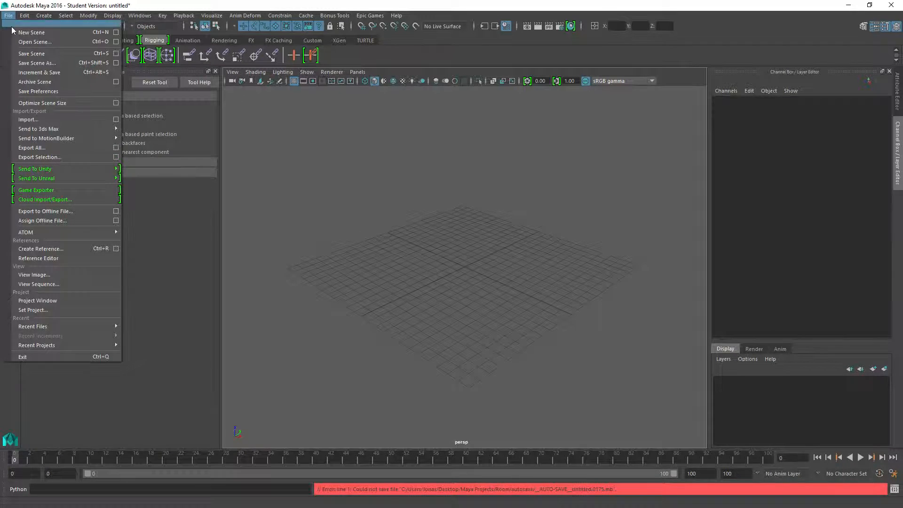
click(27, 119)
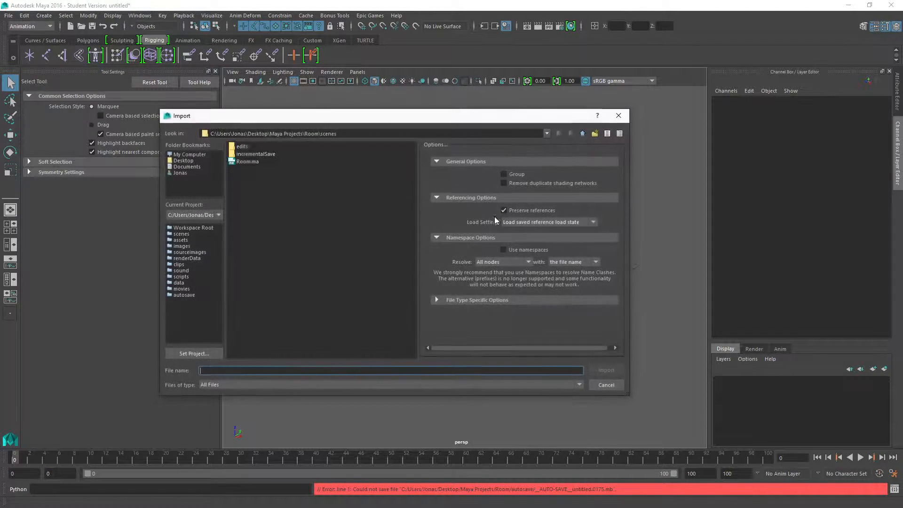
click(182, 161)
double_click(242, 169)
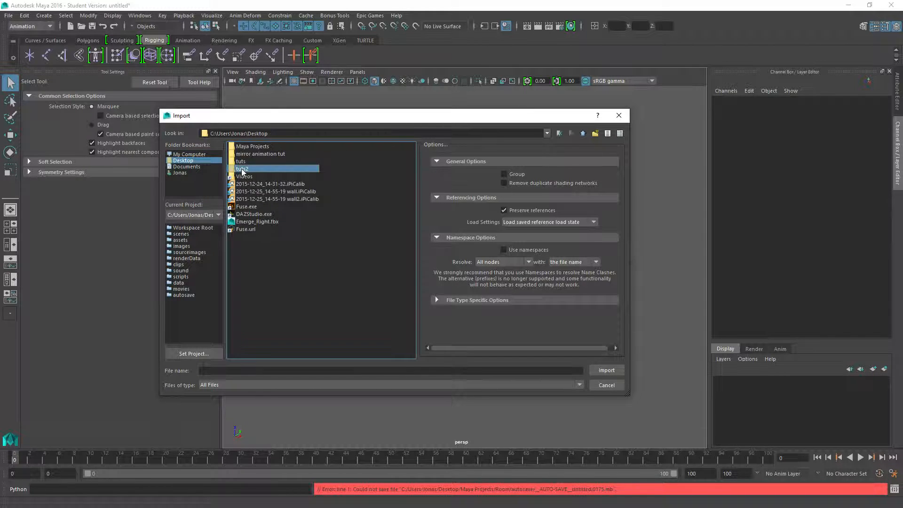
double_click(257, 147)
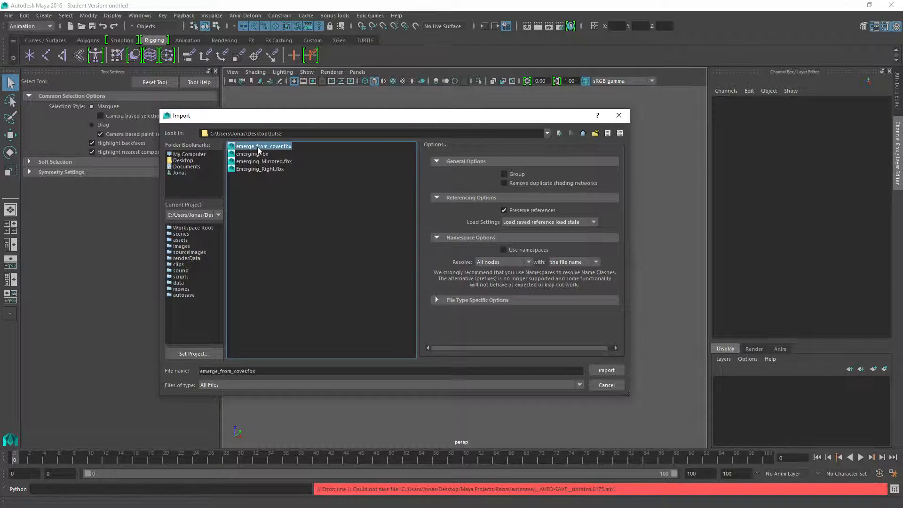
Step: Examine the imported skeleton's motion along the timeline to find where the emerging movement ends
scroll(453, 232, down, 12)
scroll(443, 235, up, 2)
scroll(420, 237, down, 2)
scroll(410, 252, up, 4)
alt+drag(281, 420, 347, 361)
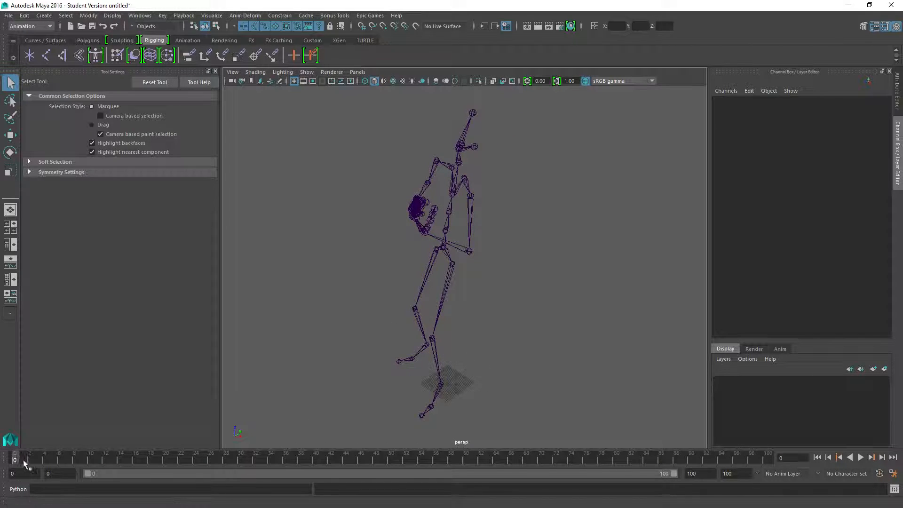
drag(14, 459, 201, 442)
alt+right_drag(464, 324, 425, 309)
Step: Set the playback and animation end to frame 26 and return to frame 0
mouse_move(203, 460)
mouse_down()
mouse_move(167, 460)
mouse_move(231, 460)
mouse_move(193, 459)
mouse_move(221, 460)
mouse_move(211, 461)
mouse_up()
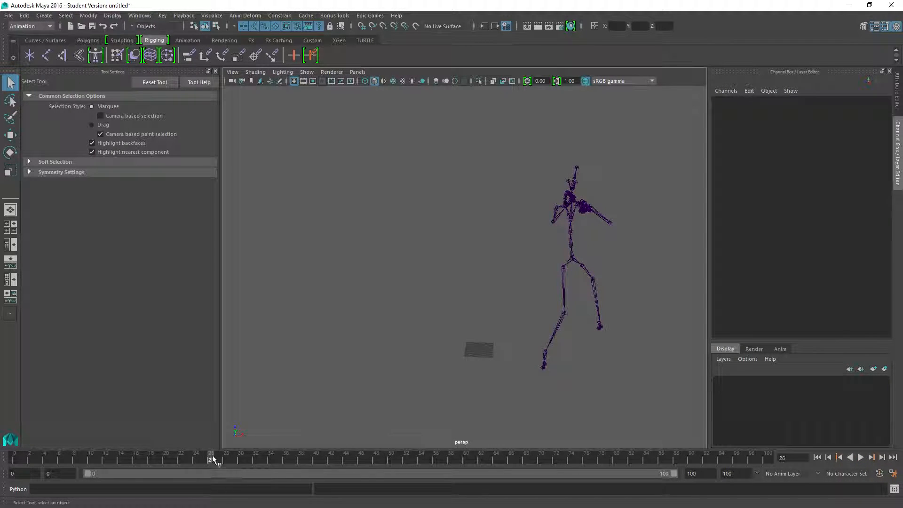
drag(725, 474, 721, 474)
key(Return)
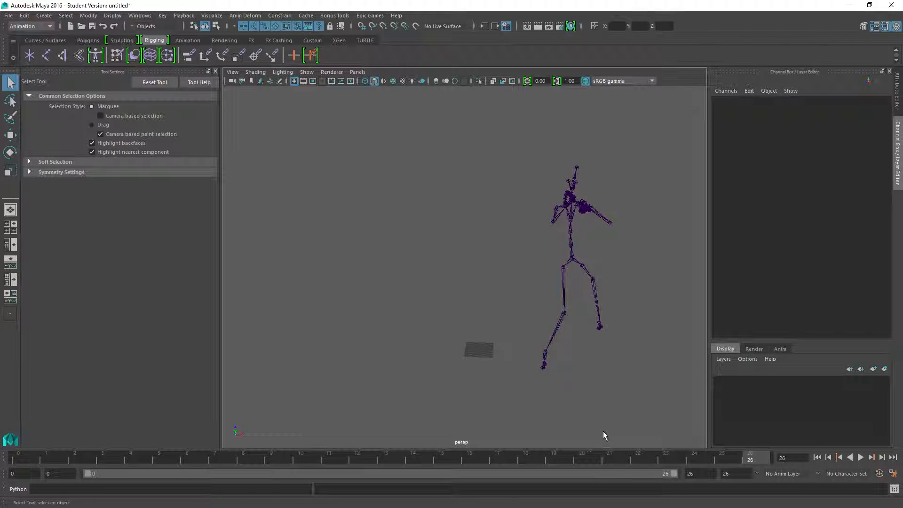
drag(58, 453, 23, 453)
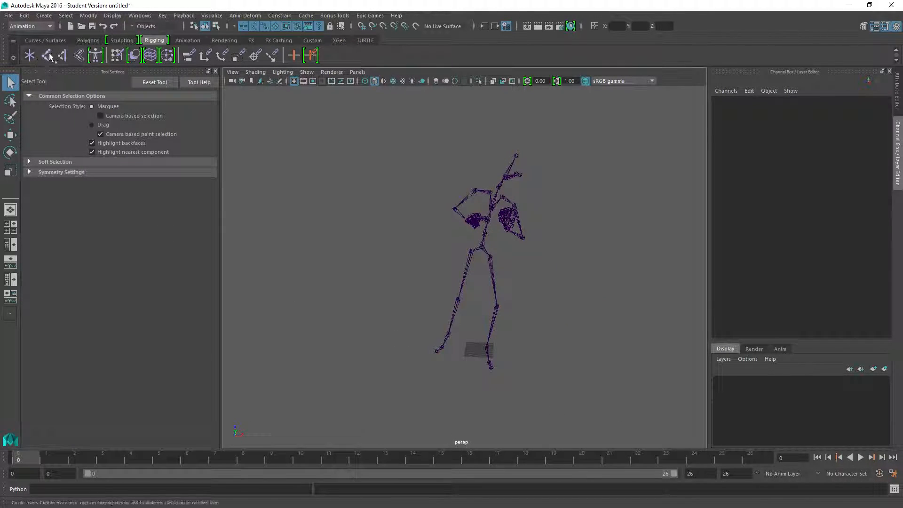
Step: Create a single joint on the grid below the skeleton's hips and name it root
click(48, 56)
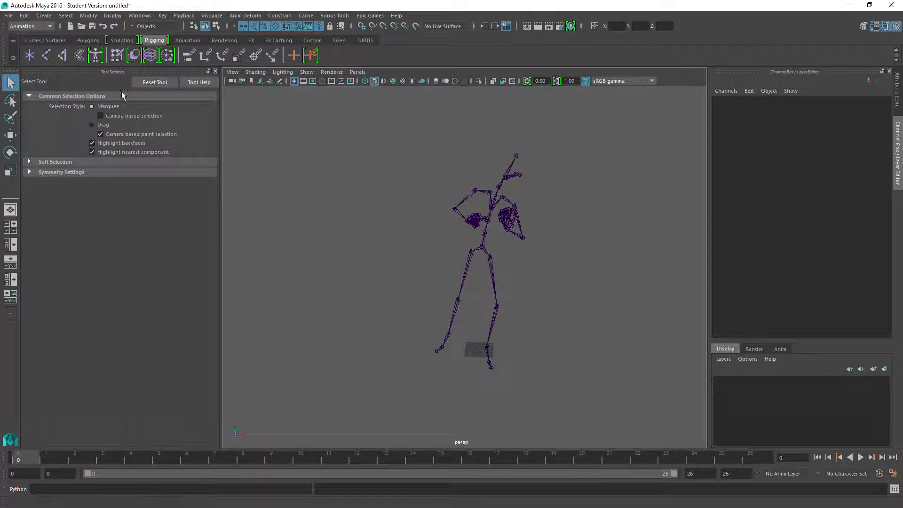
click(479, 347)
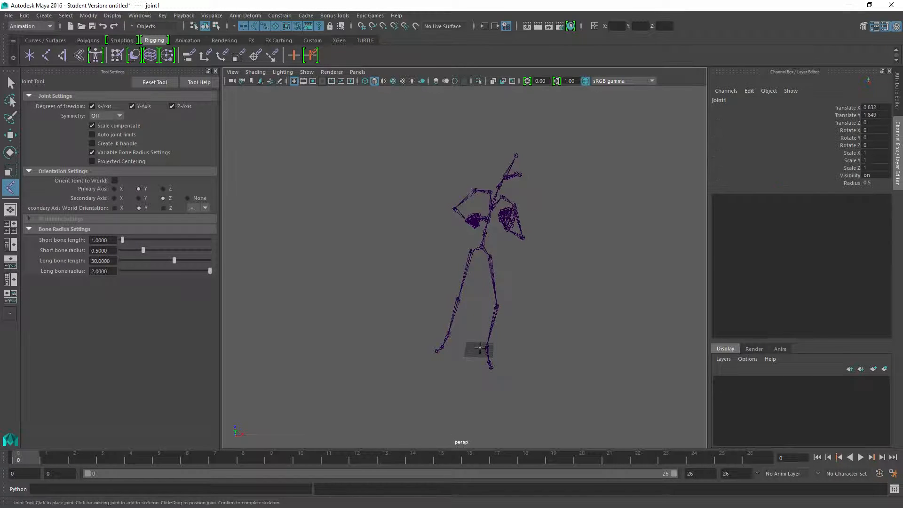
click(733, 100)
text(root)
key(Return)
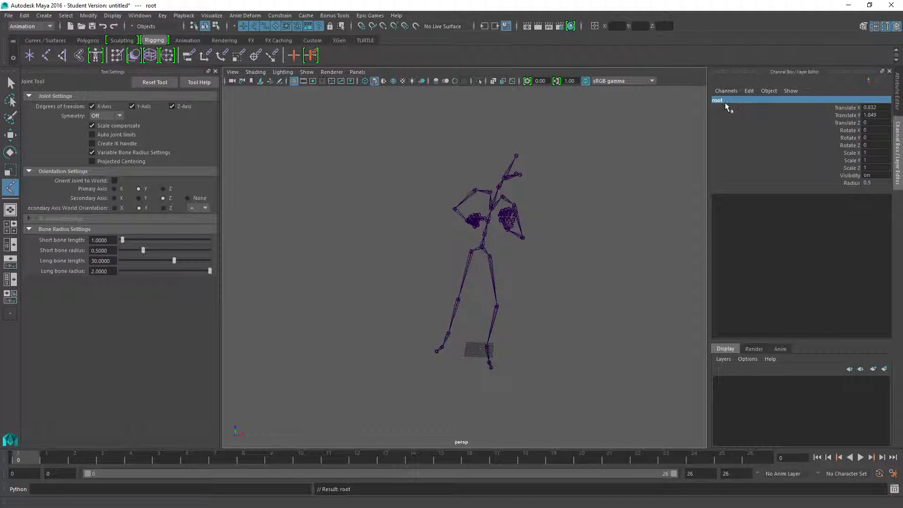
Step: Set the root joint's Translate X and Translate Y to 0 and its radius to 3
click(873, 107)
text(0)
key(Return)
click(877, 117)
text(0)
key(Return)
click(872, 182)
text(3)
key(Return)
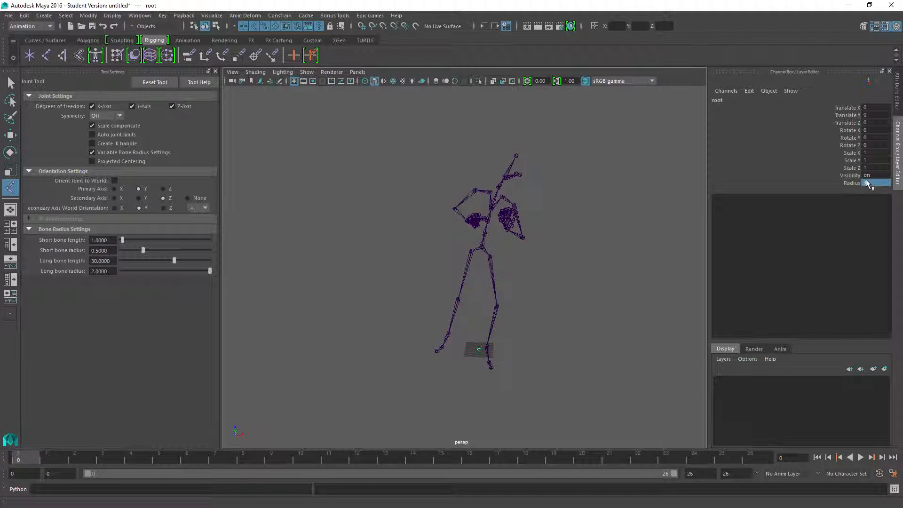
click(13, 83)
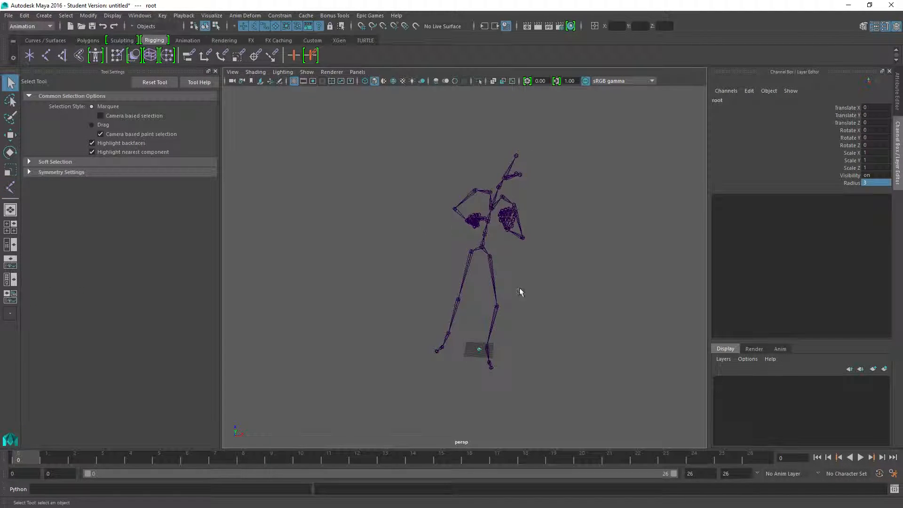
Step: Parent the mixamorig:Hips joint to the root joint
click(479, 248)
shift+click(480, 350)
key(p)
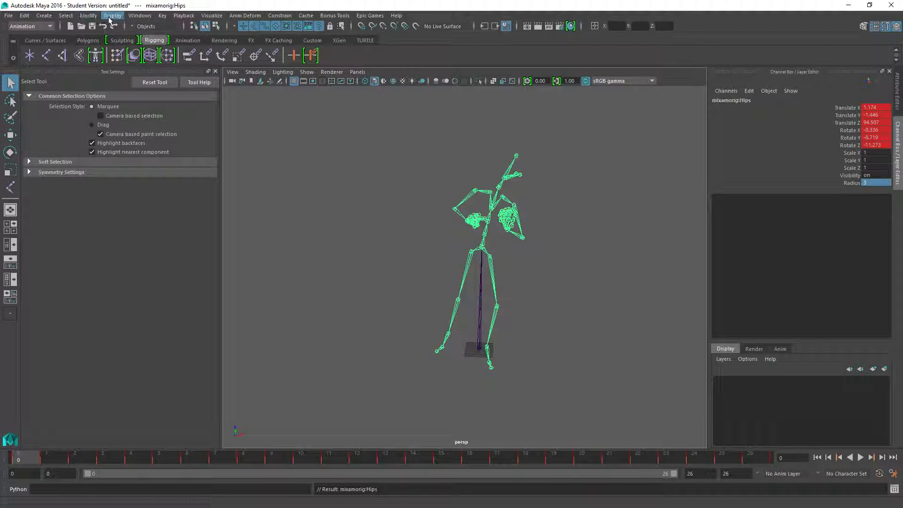
Step: Show the mixamorig:Hips animation curves in the Graph Editor
mouse_move(24, 457)
mouse_down()
mouse_move(690, 444)
mouse_move(19, 456)
mouse_up()
click(140, 15)
mouse_move(171, 38)
click(283, 40)
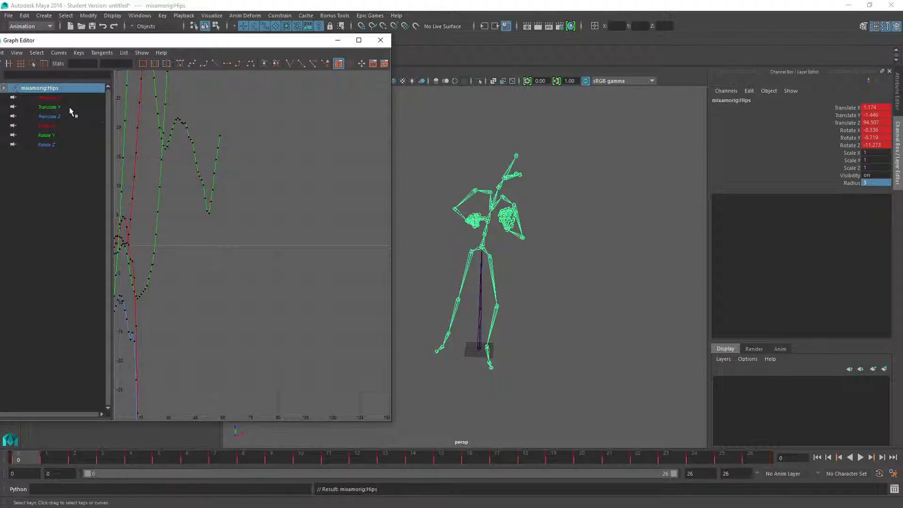
Step: Try to copy the hips joint's Translate X and Translate Y curves onto the root joint
click(43, 99)
shift+click(47, 107)
ctrl+click(396, 196)
key(Up)
key(ctrl+v)
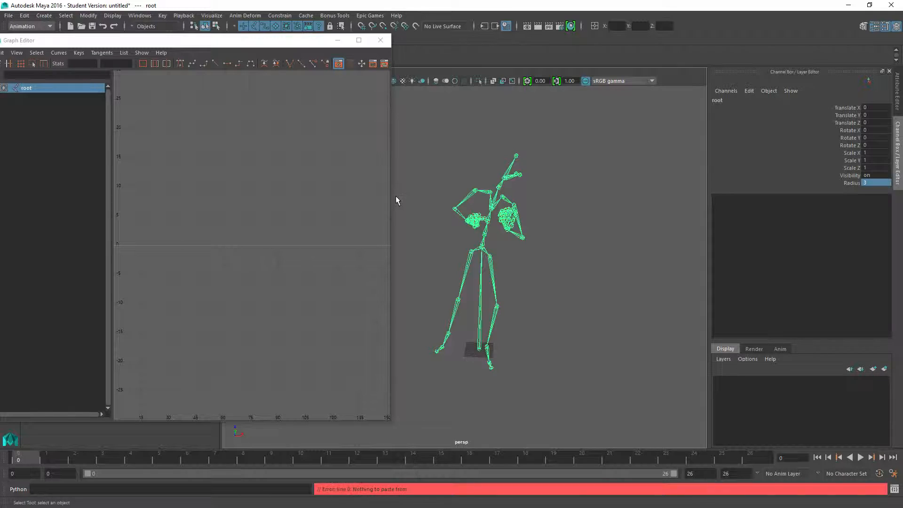
key(Down)
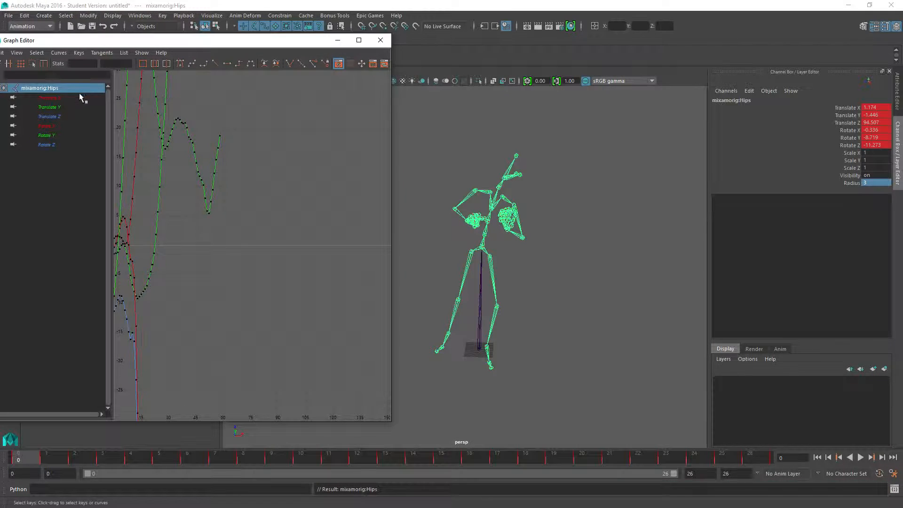
click(45, 97)
shift+click(47, 107)
key(ctrl+c)
key(Up)
key(ctrl+v)
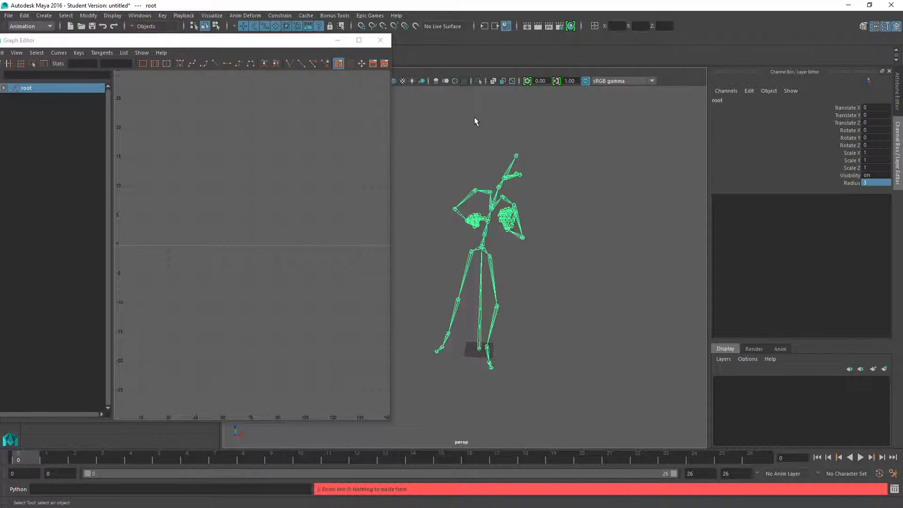
Step: Copy the Translate X and Translate Y curves from mixamorig:Hips in the Graph Editor and paste them onto the root joint
key(Down)
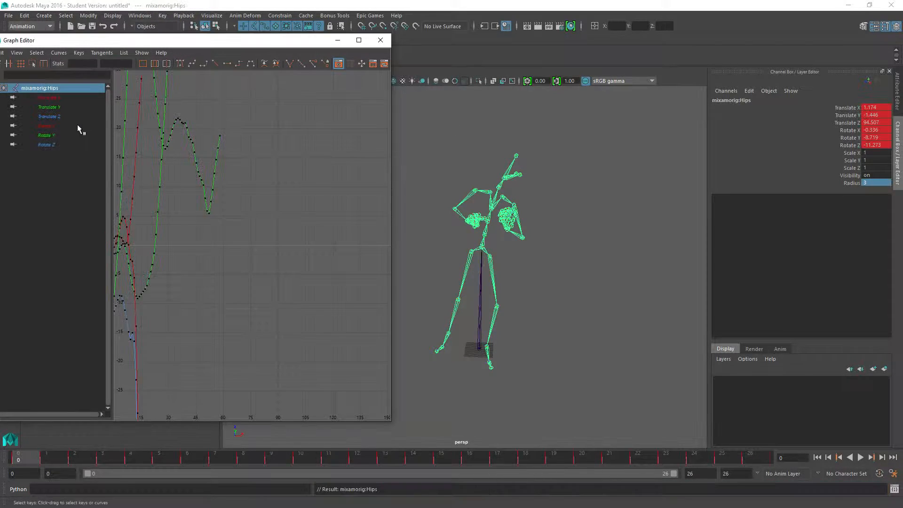
click(56, 98)
shift+click(57, 107)
right_click(60, 108)
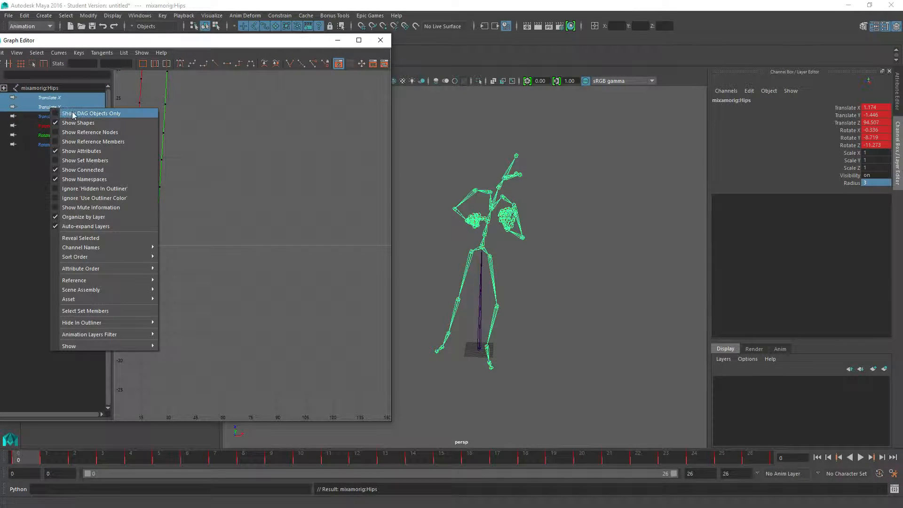
click(60, 45)
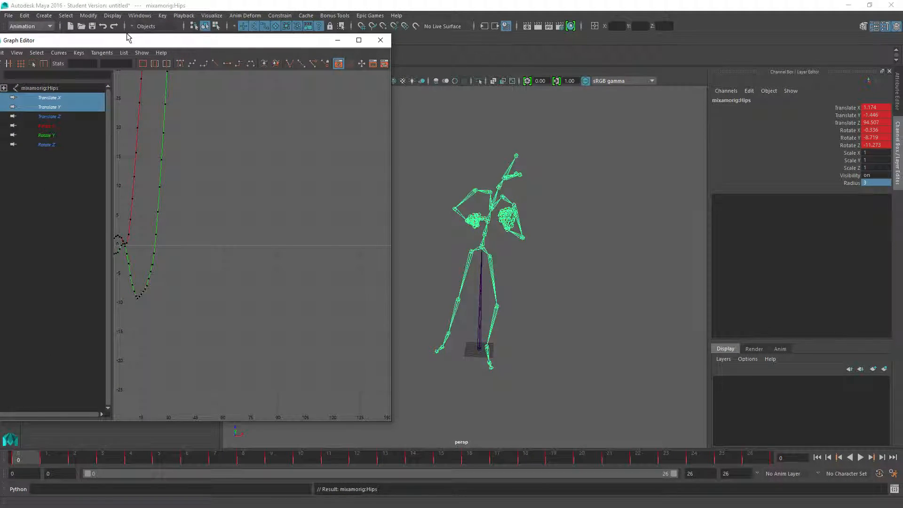
drag(111, 42, 184, 42)
click(91, 53)
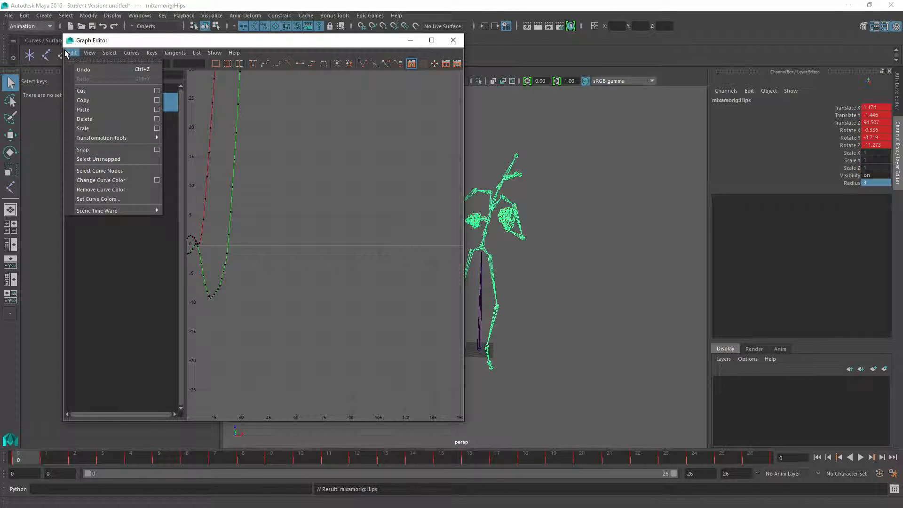
click(78, 106)
key(Up)
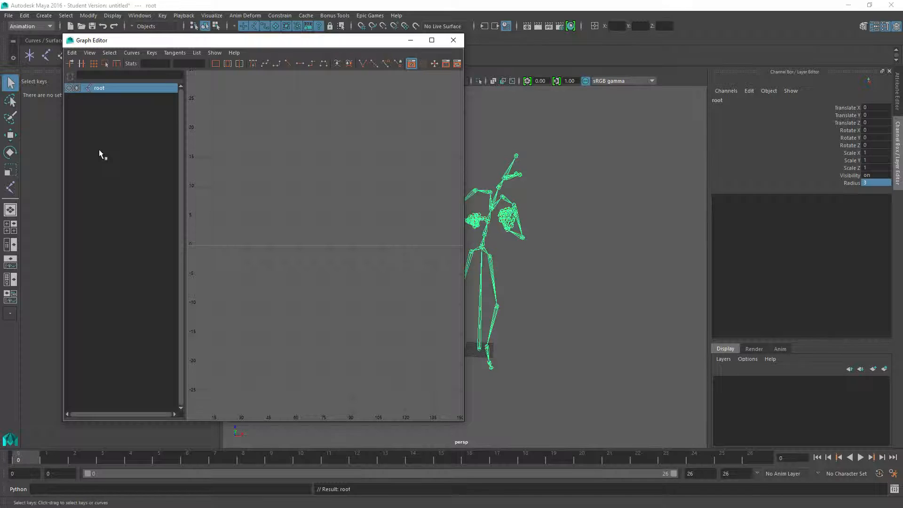
key(ctrl+v)
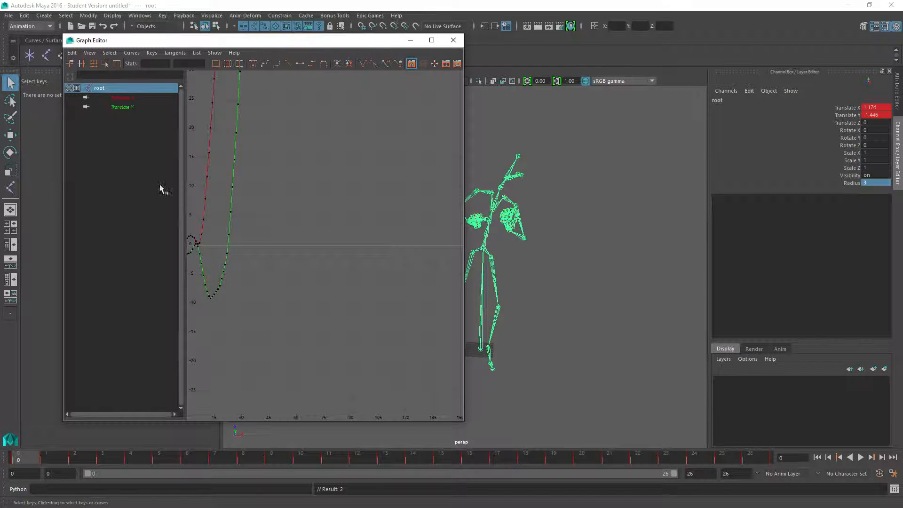
key(a)
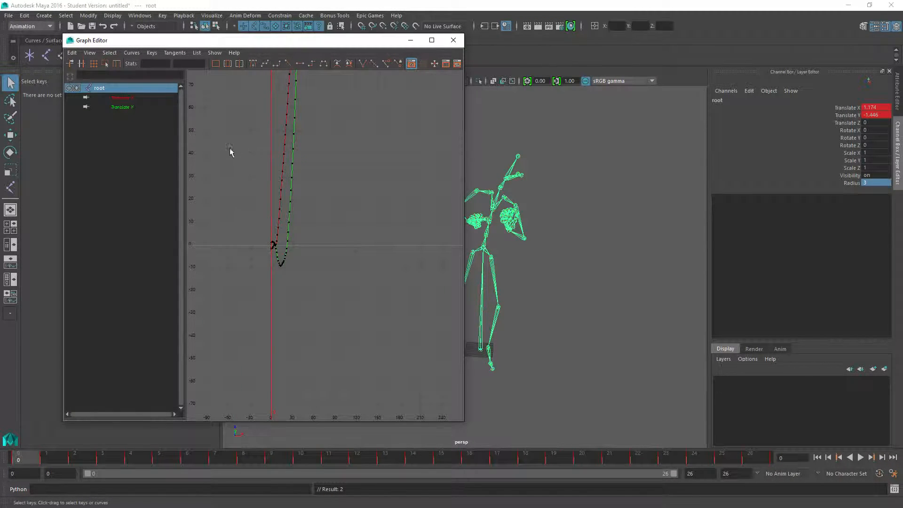
Step: Flatten the Translate X curve of mixamorig:Hips to about 0 by scaling all its keys vertically
key(Down)
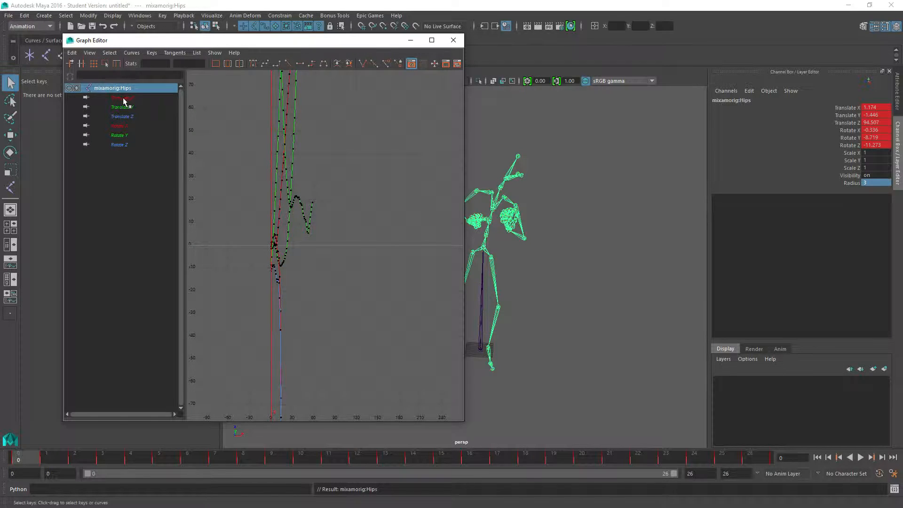
click(123, 98)
key(a)
drag(289, 186, 332, 247)
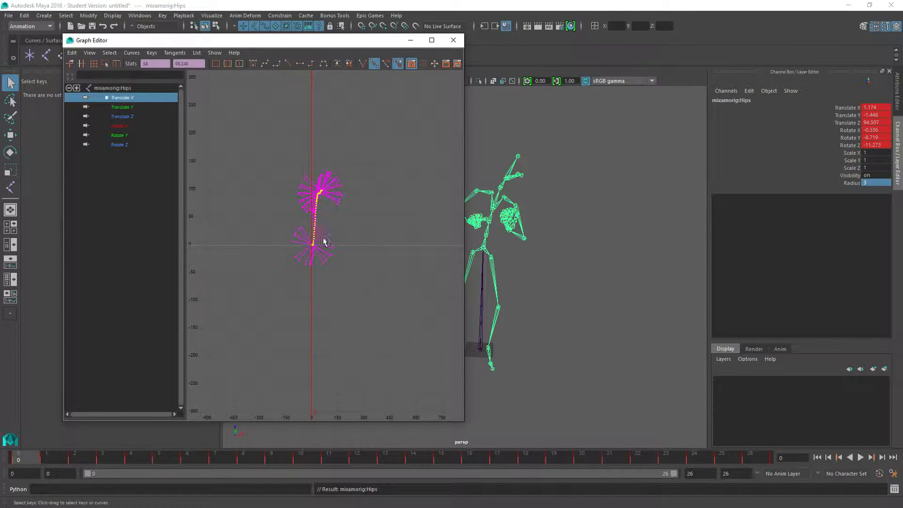
click(104, 64)
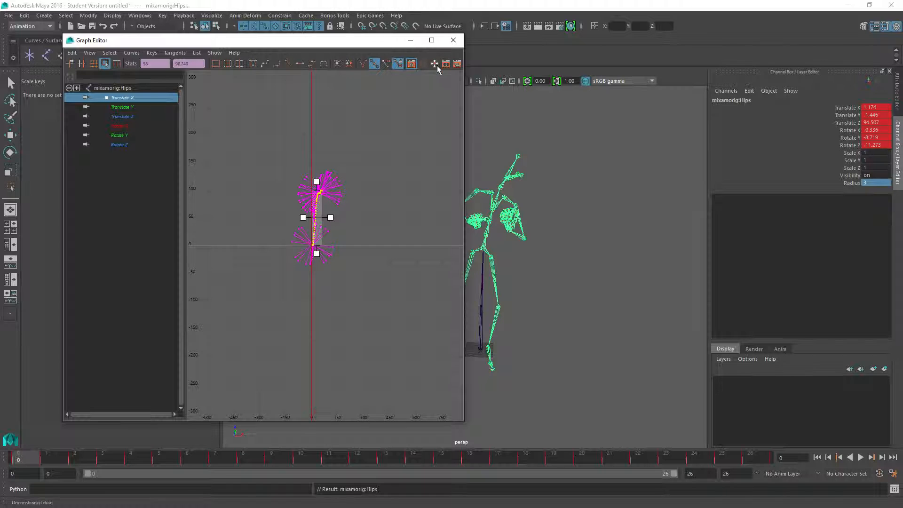
drag(316, 182, 315, 236)
scroll(314, 245, up, 5)
alt+middle_drag(265, 273, 436, 258)
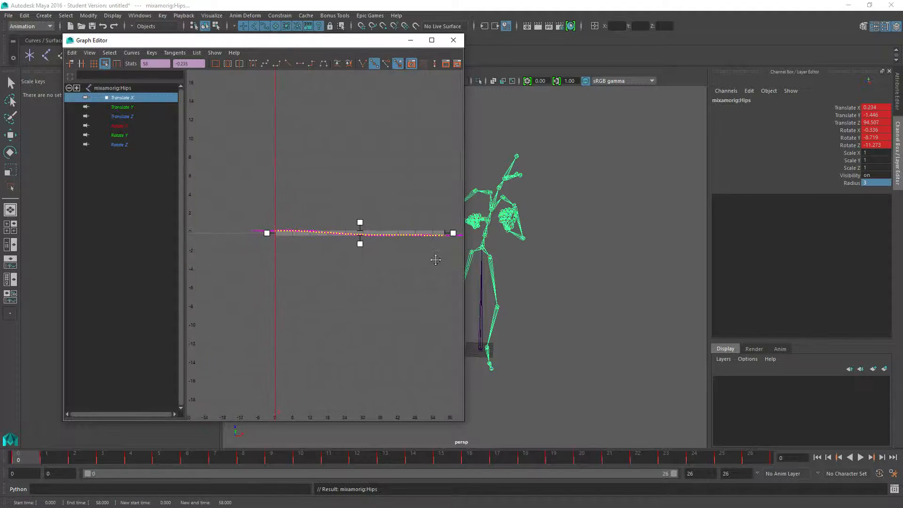
drag(360, 244, 348, 234)
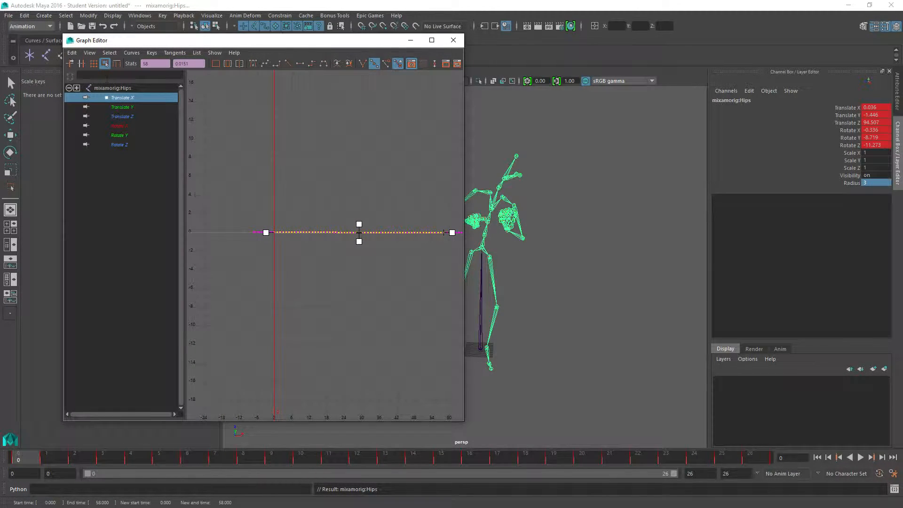
Step: Flatten the Translate Y curve of mixamorig:Hips by scaling all its keys, and shift it to about 0
click(123, 107)
key(f)
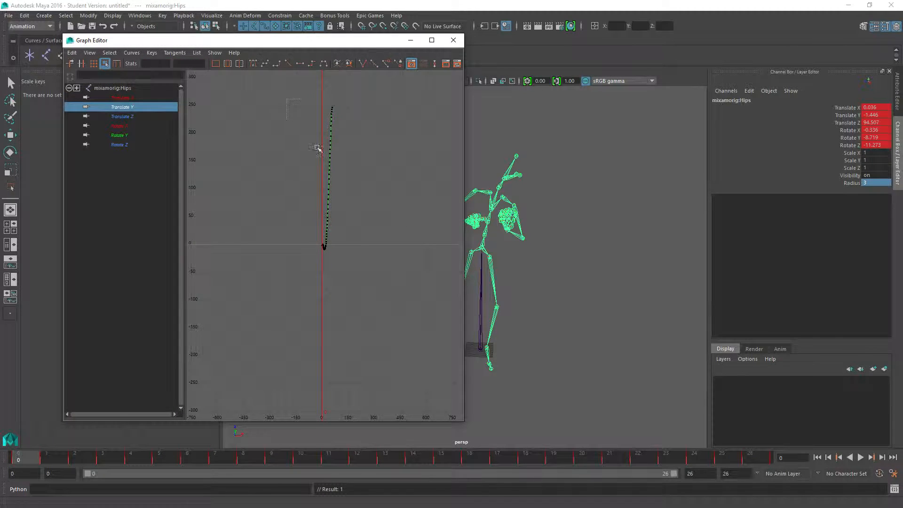
drag(305, 127, 343, 262)
drag(330, 100, 342, 243)
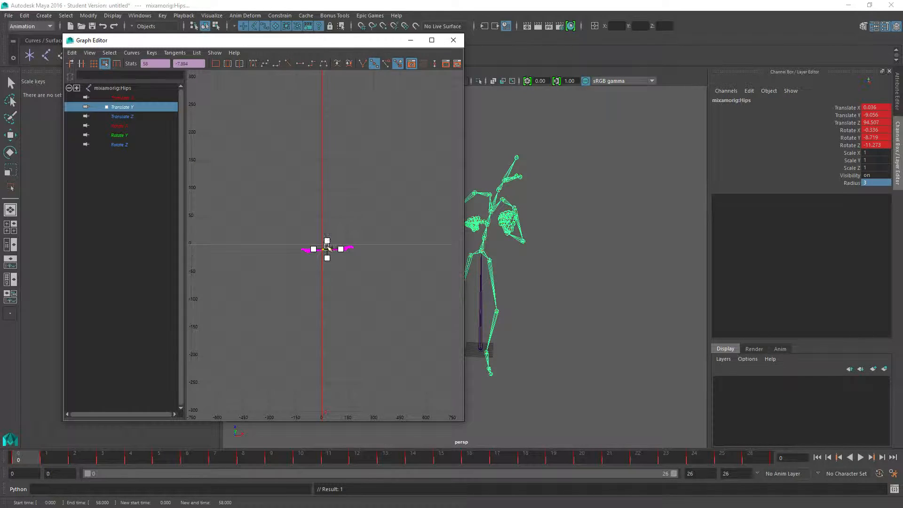
key(f)
alt+middle_drag(368, 302, 358, 249)
scroll(299, 234, up, 5)
drag(337, 165, 314, 101)
Step: Raise the hips' flattened Translate Y curve to about 15 and play back the animation
alt+drag(523, 336, 545, 315)
drag(339, 46, 271, 82)
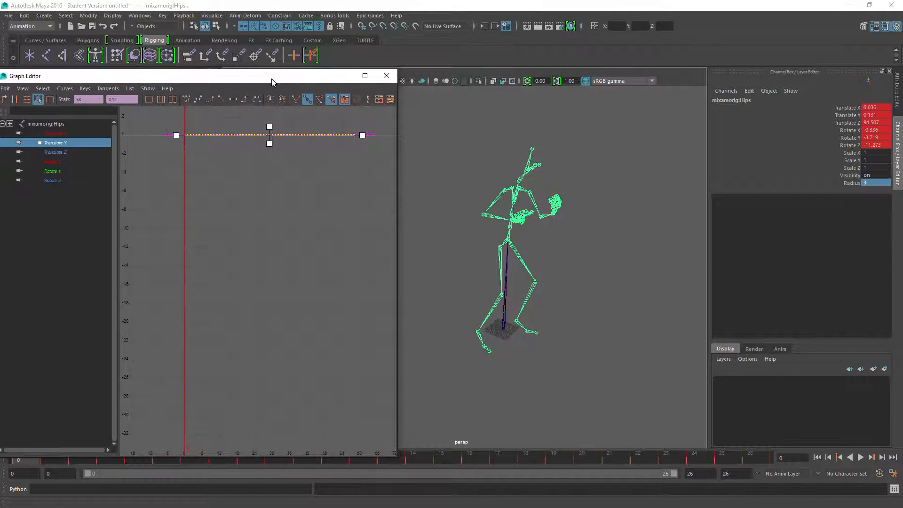
alt+drag(609, 327, 632, 307)
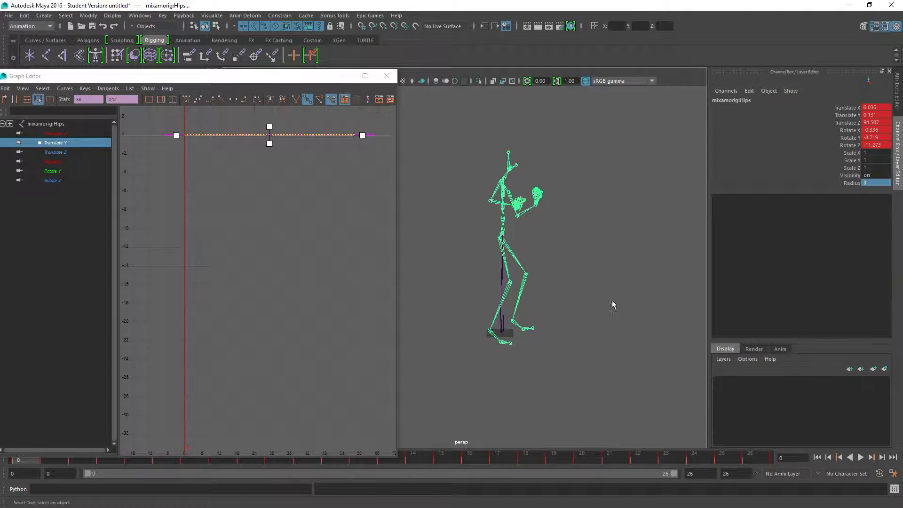
mouse_move(258, 137)
mouse_down()
mouse_move(268, 177)
mouse_move(263, 121)
mouse_up()
alt+middle_drag(262, 121, 258, 380)
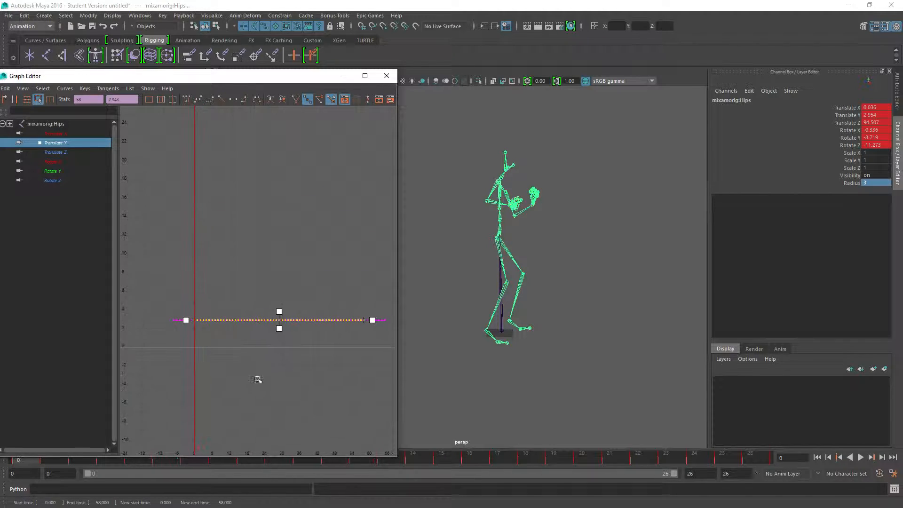
drag(263, 316, 255, 203)
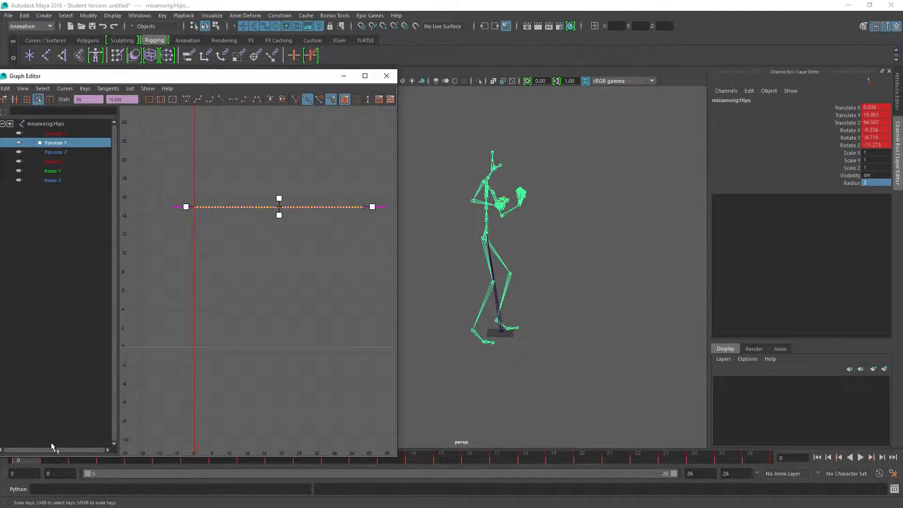
click(23, 462)
key(alt+v)
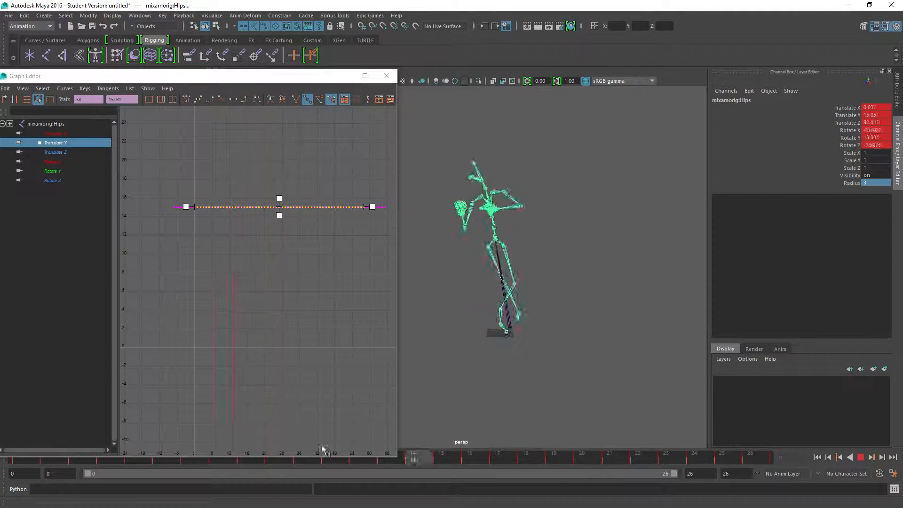
click(17, 461)
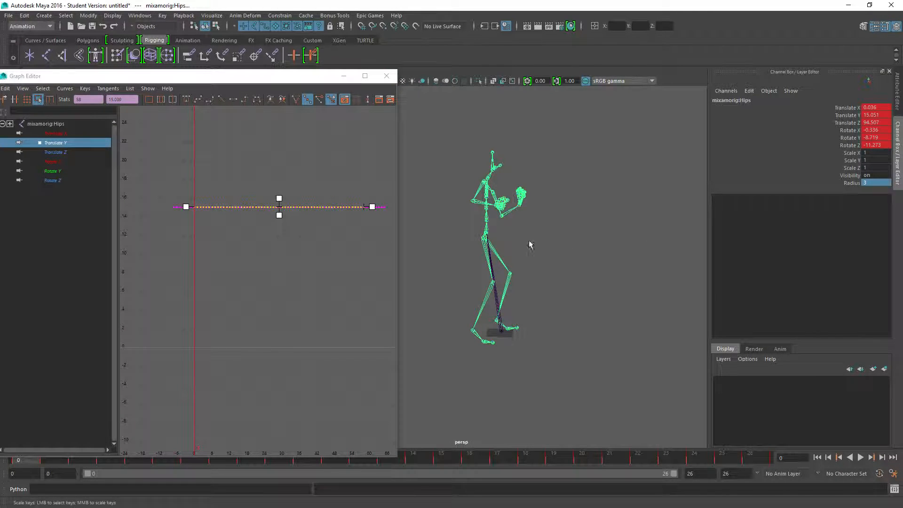
Step: Close the Graph Editor and export the whole scene to the tuts2 folder as emerge_from_cover_Left.fbx
click(387, 76)
click(8, 15)
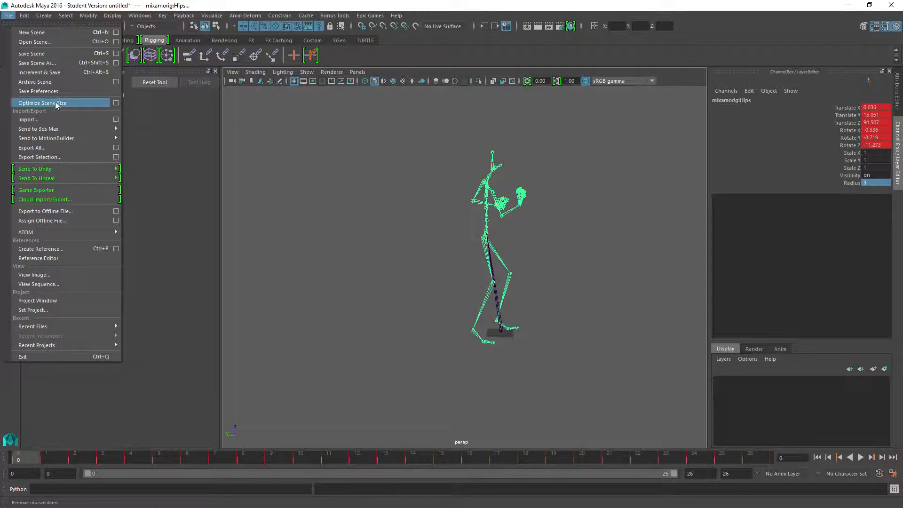
click(24, 147)
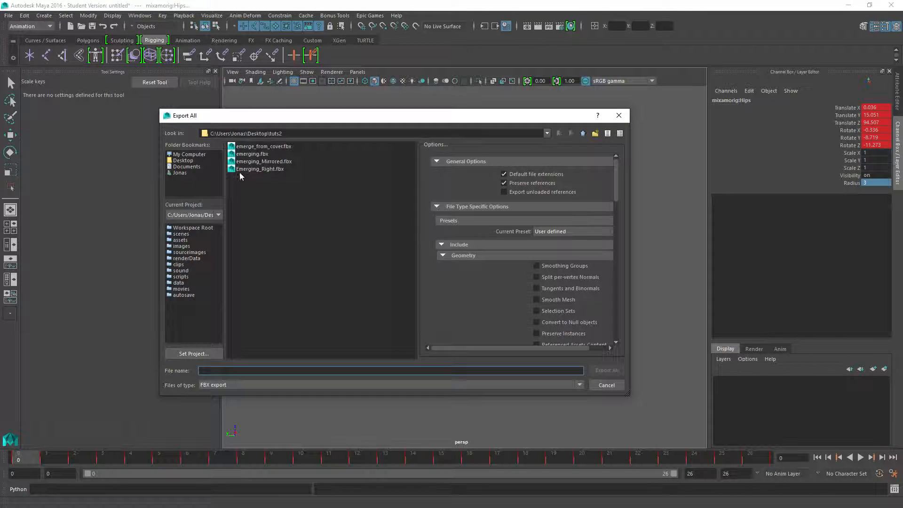
click(263, 147)
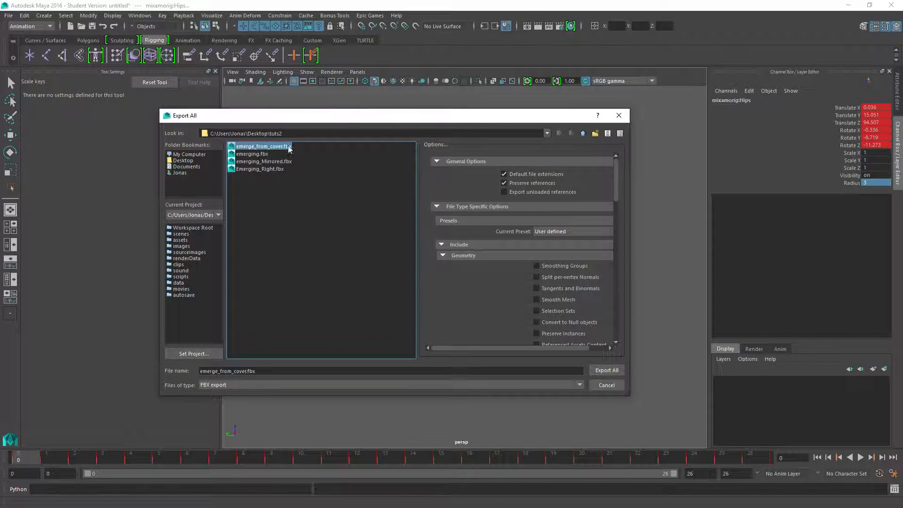
click(245, 372)
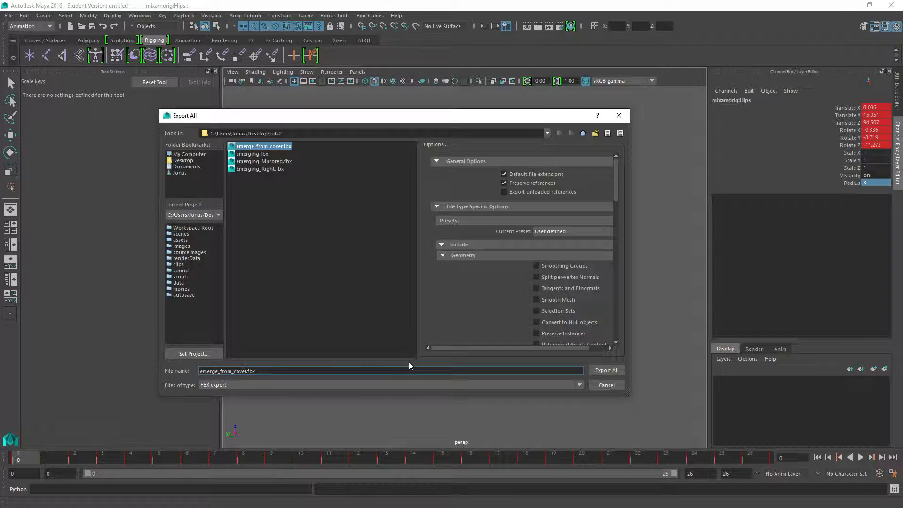
text(_Left)
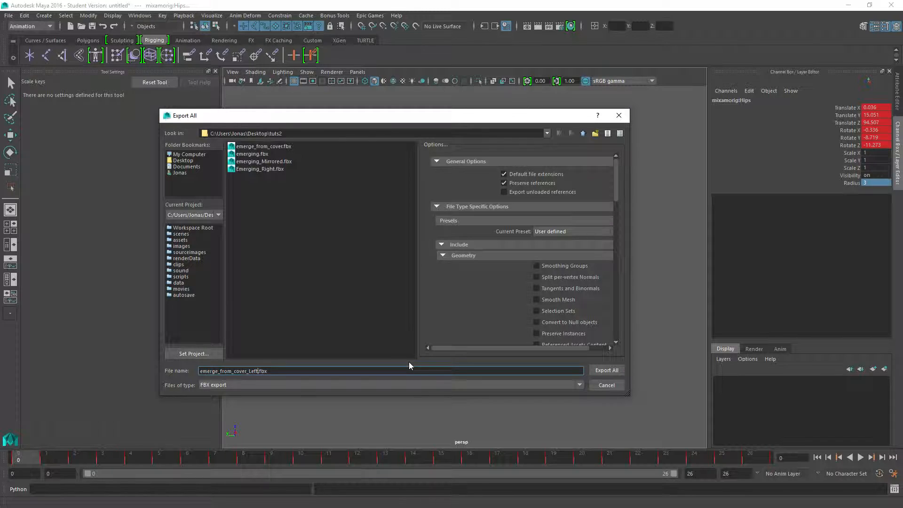
key(Return)
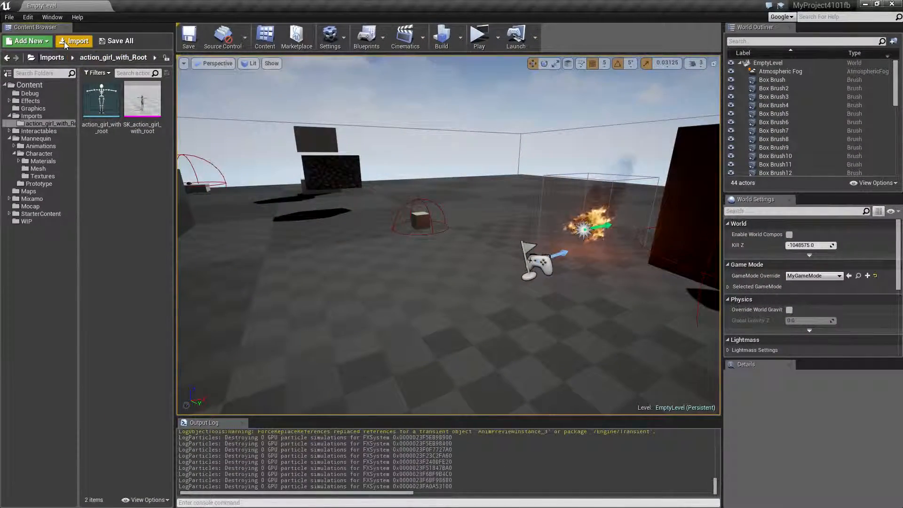
Step: In Unreal Editor, import emerge_from_cover_Left.fbx and Emerging_Right.fbx into the action_girl_with_Root folder using the action_girl_with_root skeleton
click(65, 43)
click(157, 77)
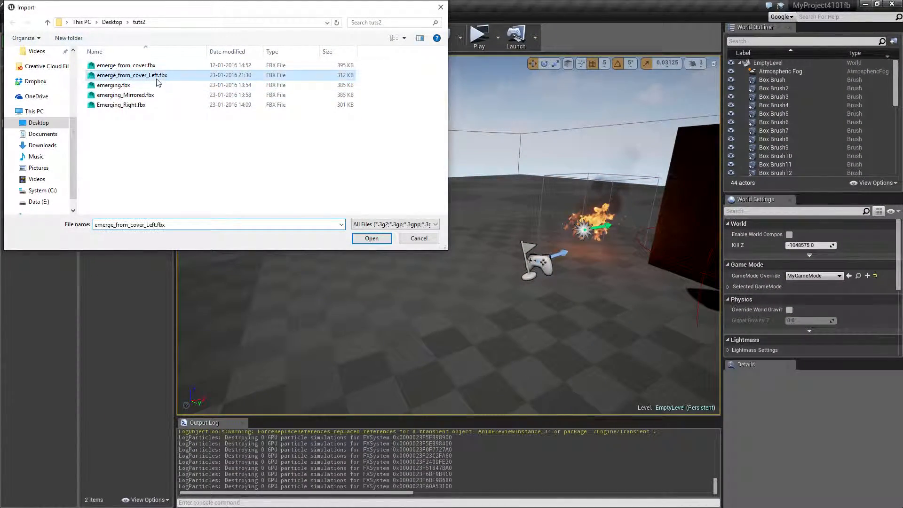
ctrl+click(121, 104)
click(371, 239)
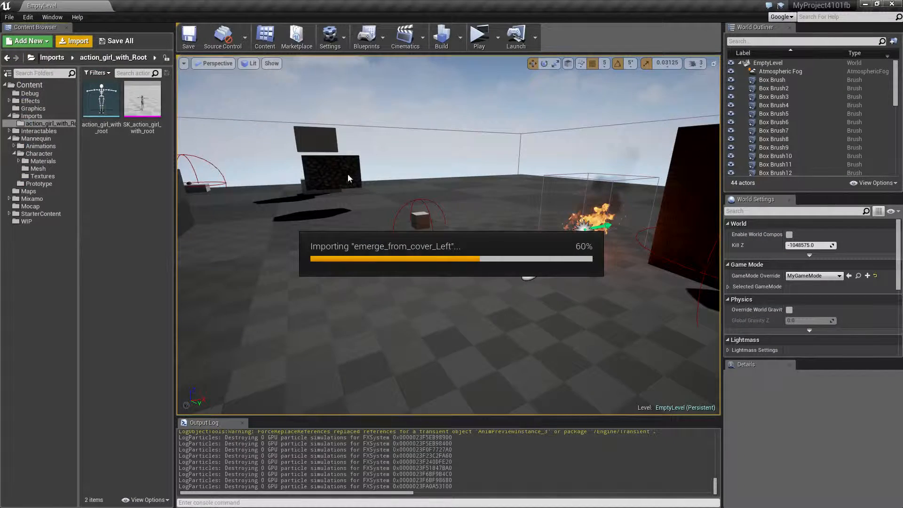
click(447, 258)
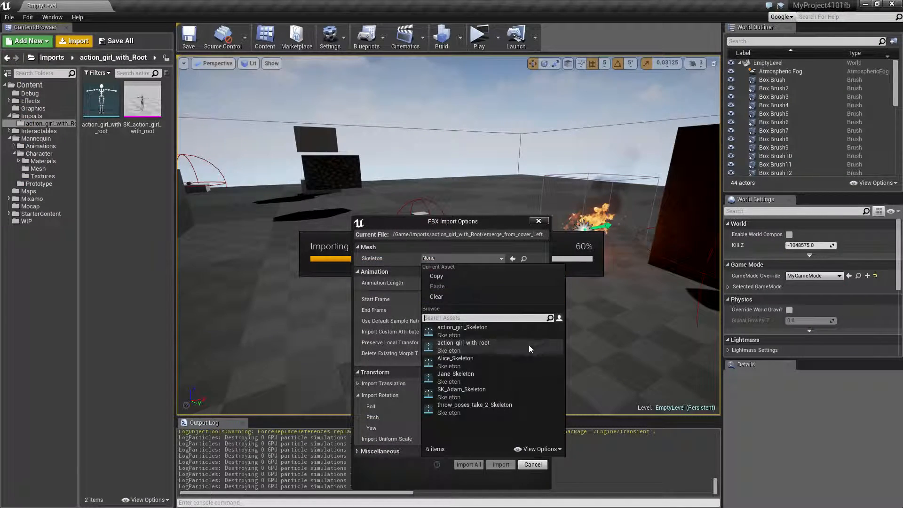
click(490, 346)
click(469, 464)
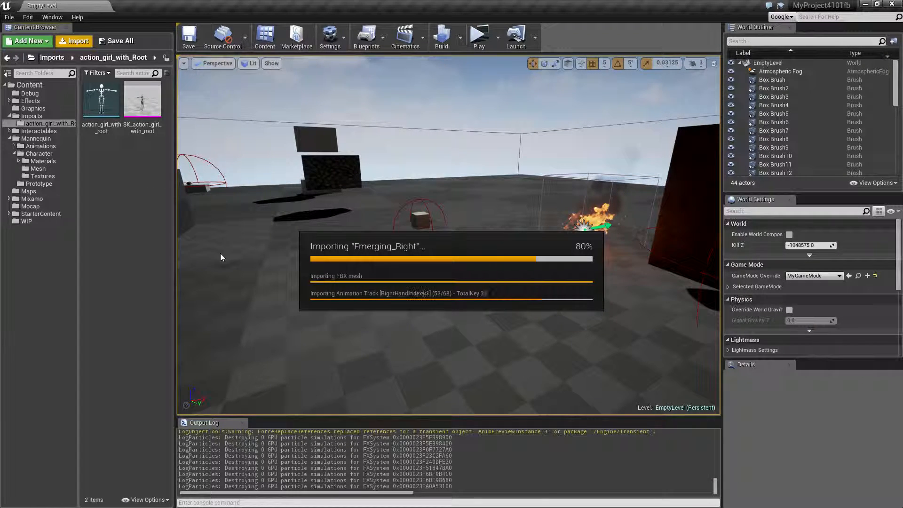
Step: Open the imported Emerging_Right animation and scrub through it to its last frame
double_click(102, 160)
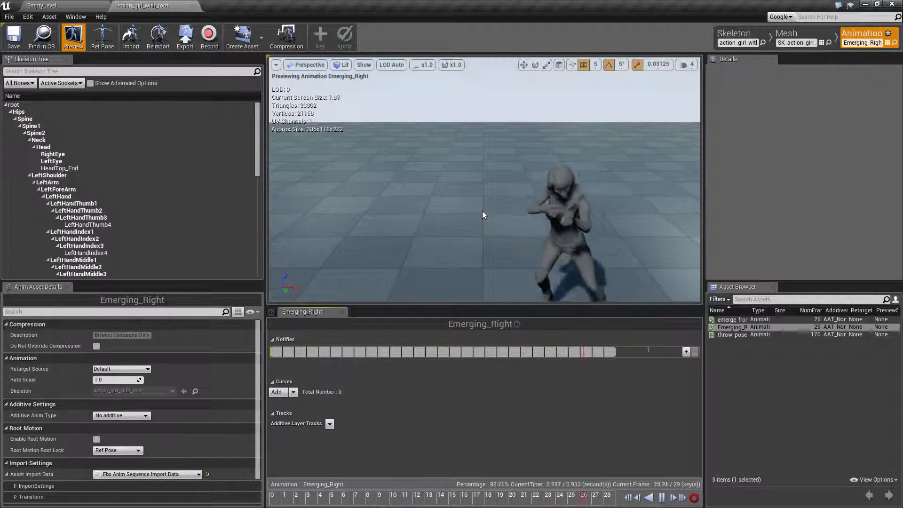
middle_drag(481, 211, 485, 229)
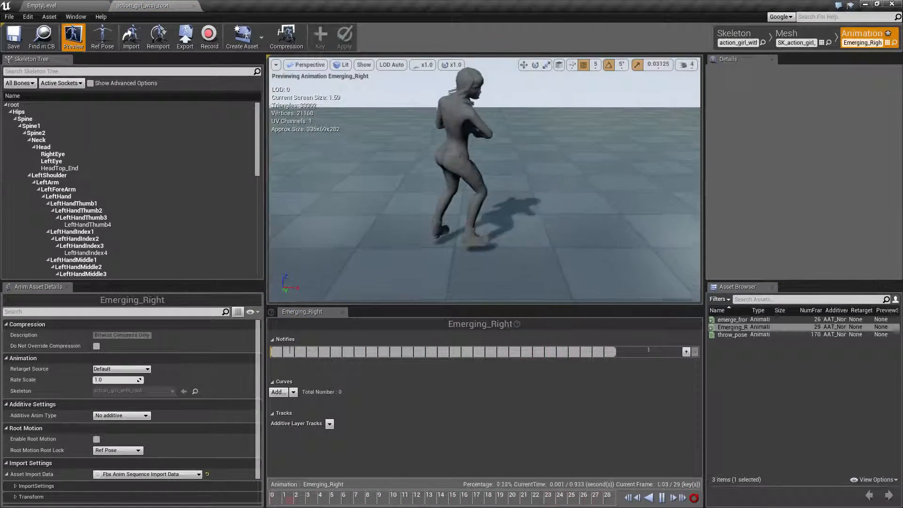
click(394, 497)
drag(393, 501, 634, 473)
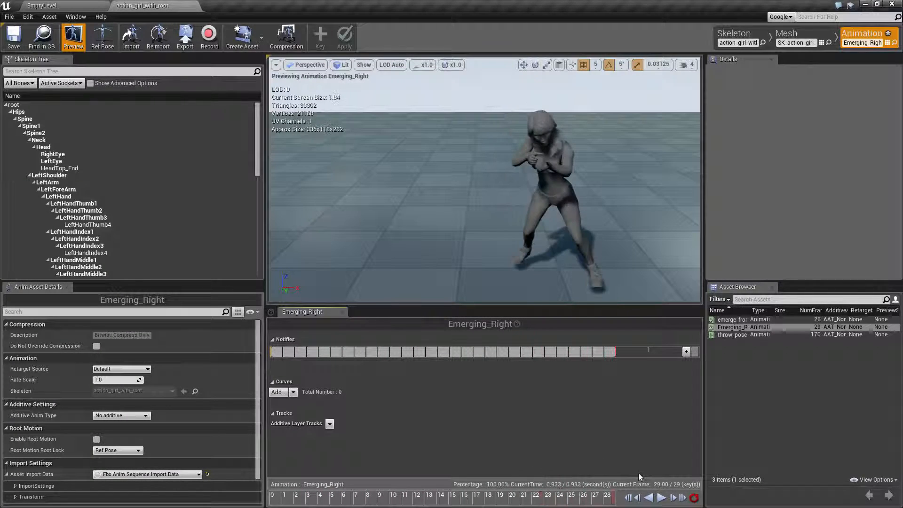
Step: Open the imported emerge_from_cover_Left animation and scrub through its frames from the start
click(42, 5)
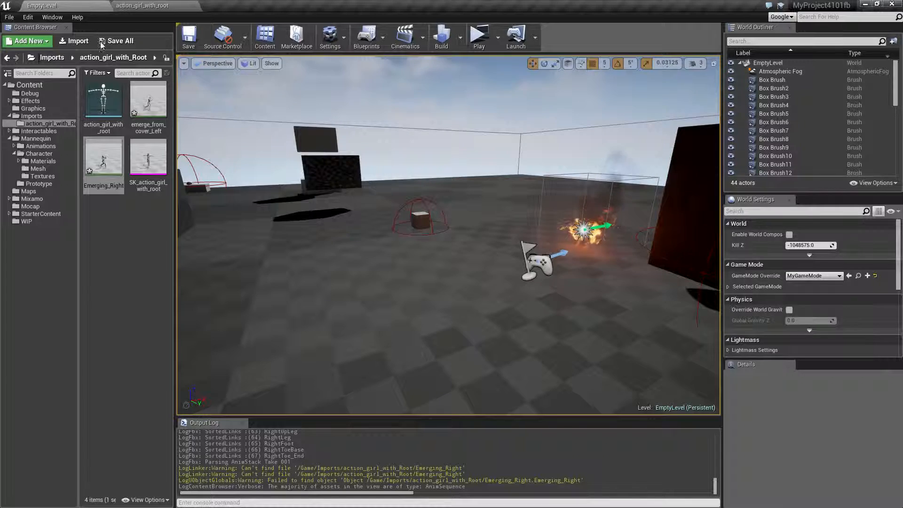
double_click(148, 100)
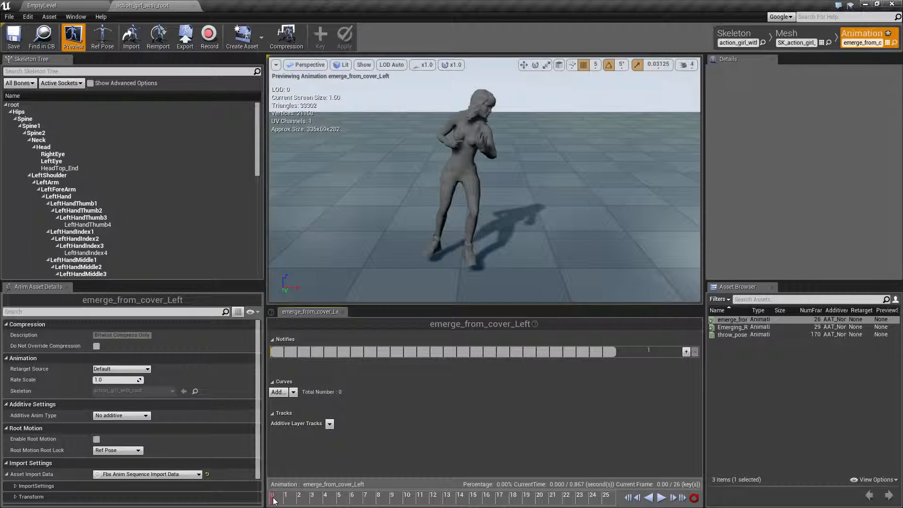
drag(274, 500, 659, 471)
click(629, 497)
mouse_move(273, 500)
mouse_down()
mouse_move(285, 498)
mouse_move(258, 494)
mouse_move(659, 491)
mouse_move(727, 482)
mouse_move(268, 487)
mouse_up()
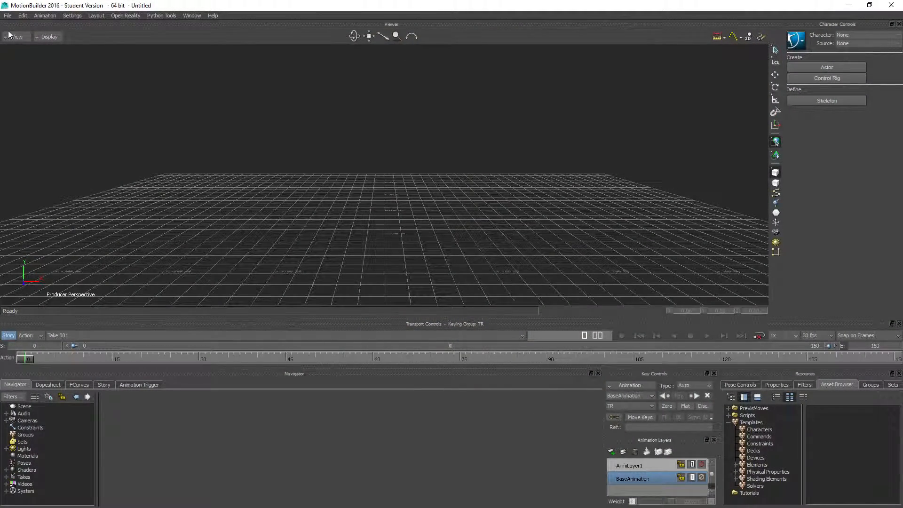
Step: In MotionBuilder, open SK_action_girl_with_root_MBTemplate.FBX from the tuts folder with its Unreal Take
click(8, 17)
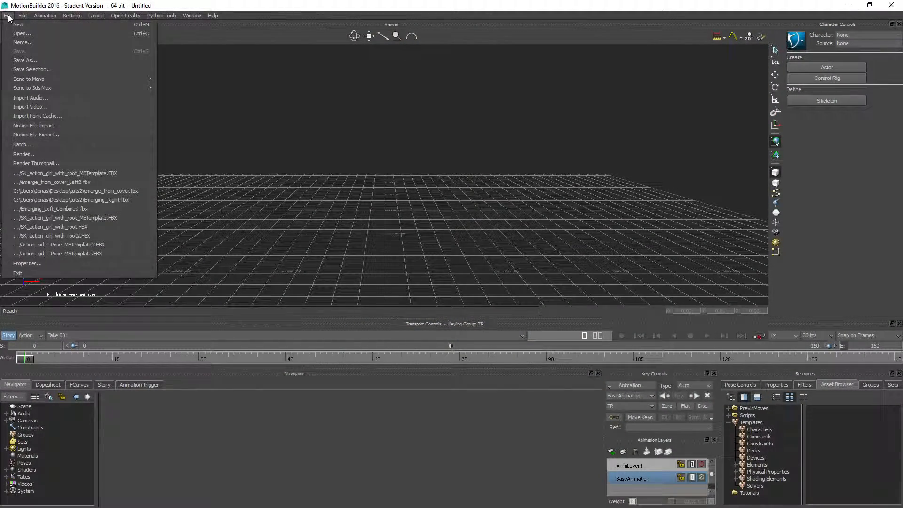
click(29, 33)
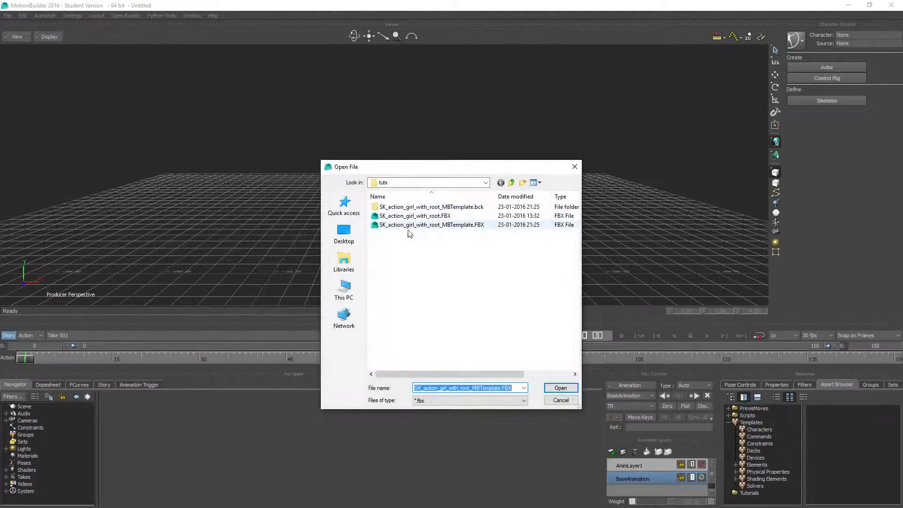
double_click(463, 225)
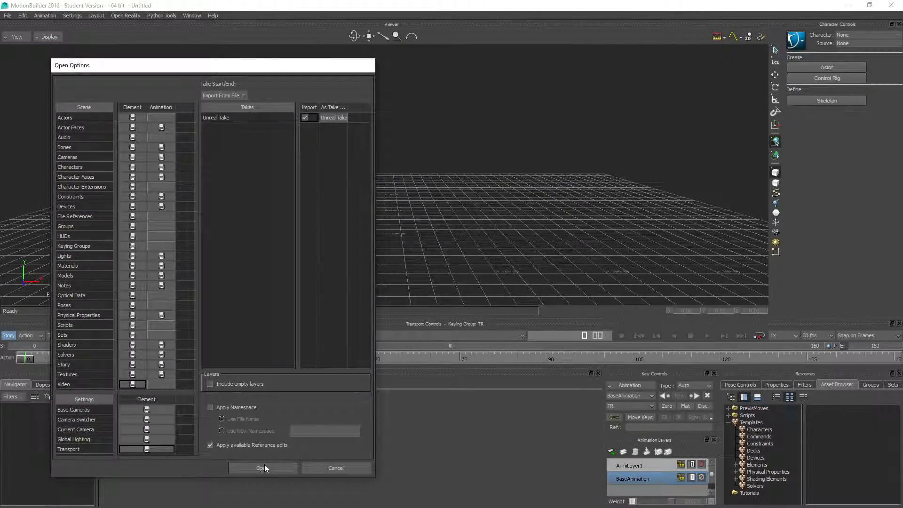
click(264, 467)
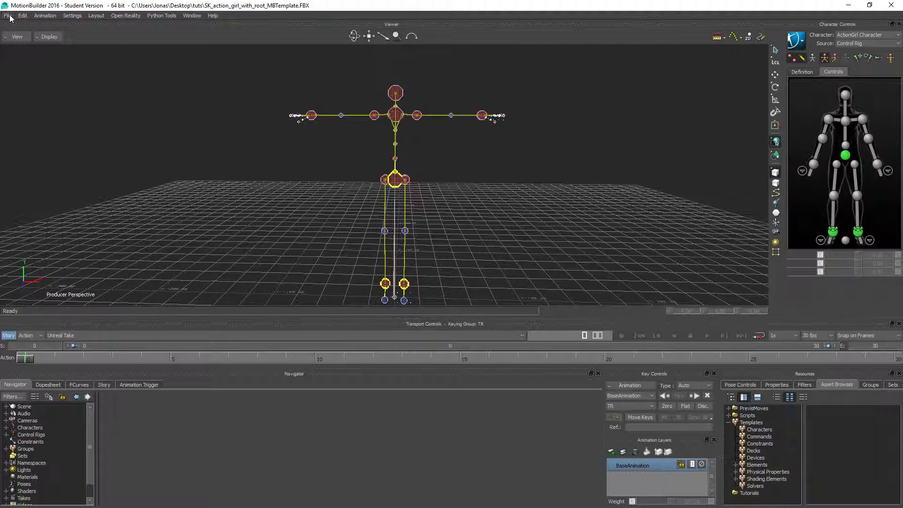
Step: Open the ActionGirl Character's settings and deactivate its Control Rig input
click(7, 428)
double_click(42, 435)
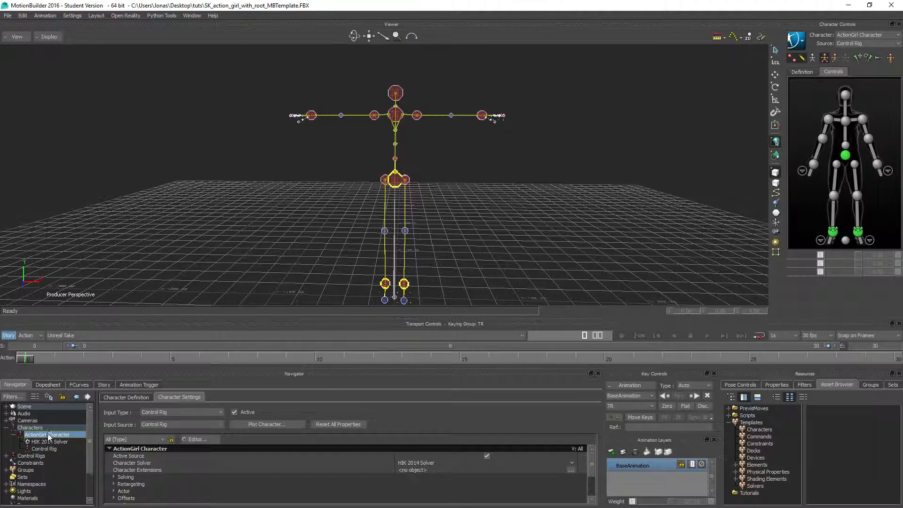
click(236, 411)
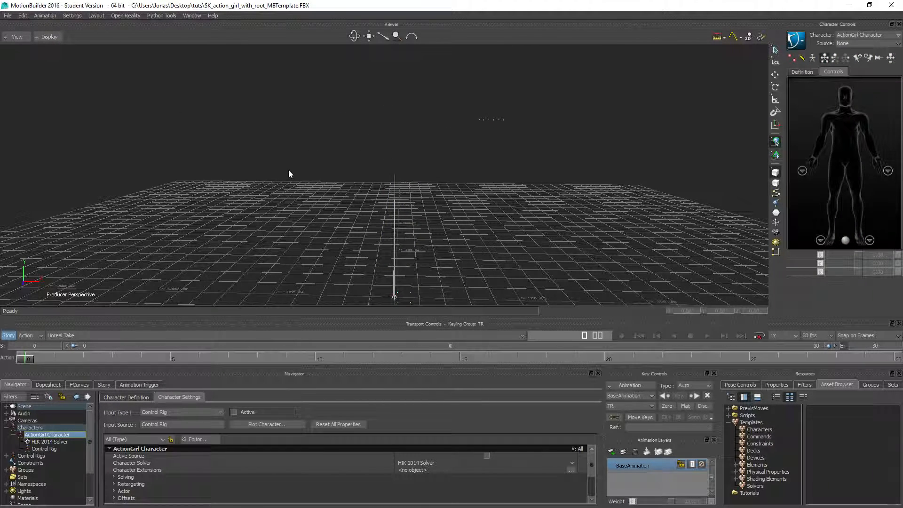
Step: Display the ActionGirl character's skeleton in the viewer
click(813, 58)
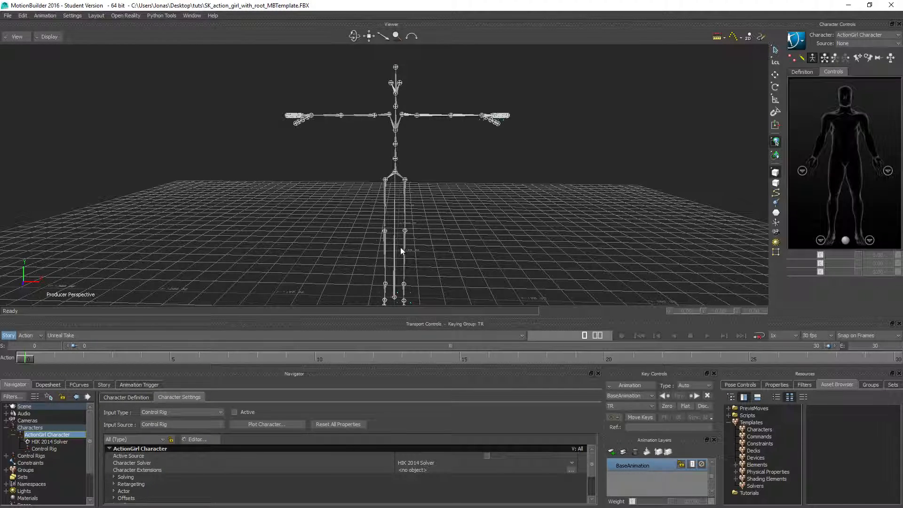
shift+drag(312, 230, 81, 80)
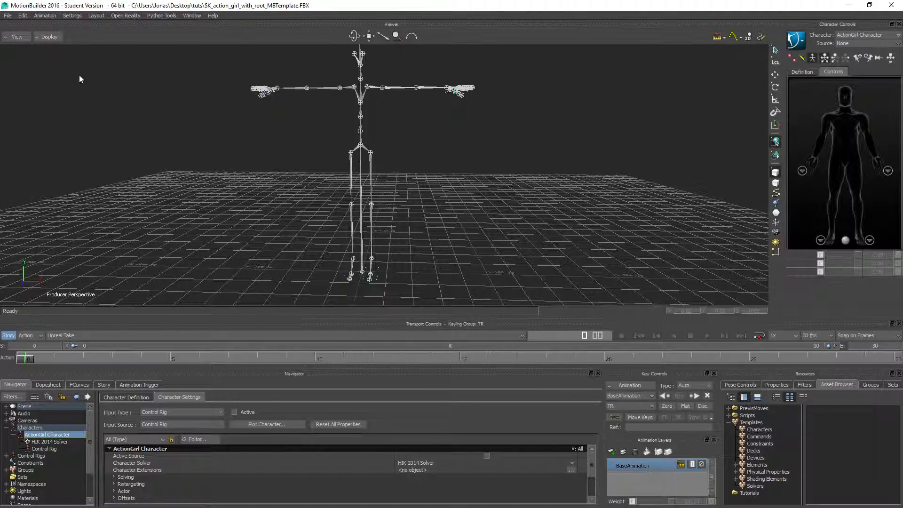
click(7, 16)
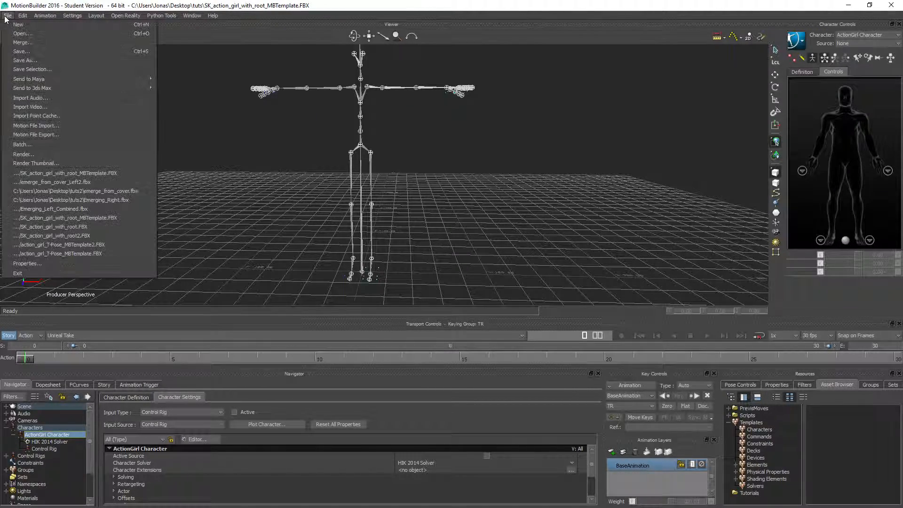
click(21, 34)
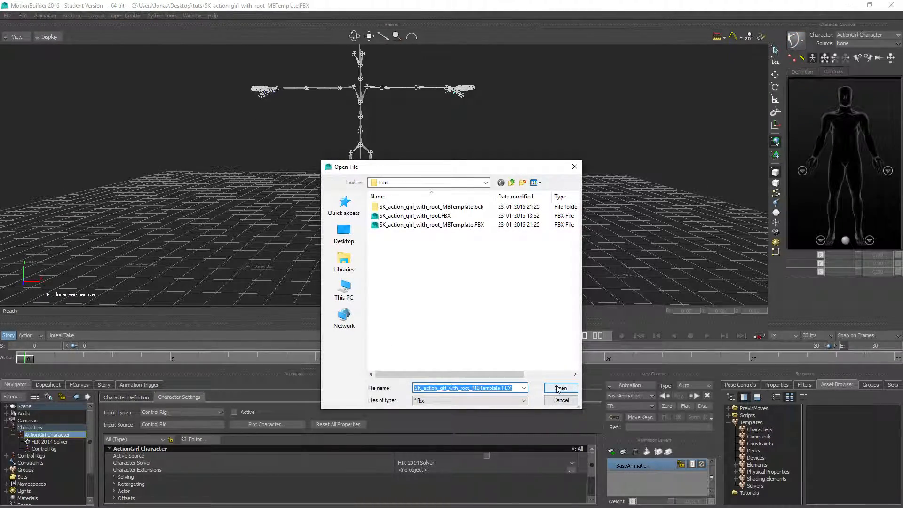
click(547, 389)
click(407, 286)
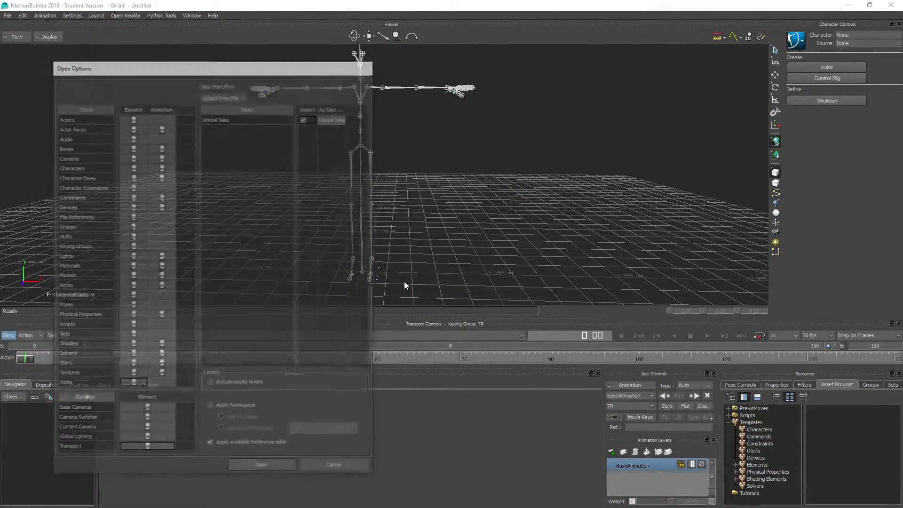
click(329, 469)
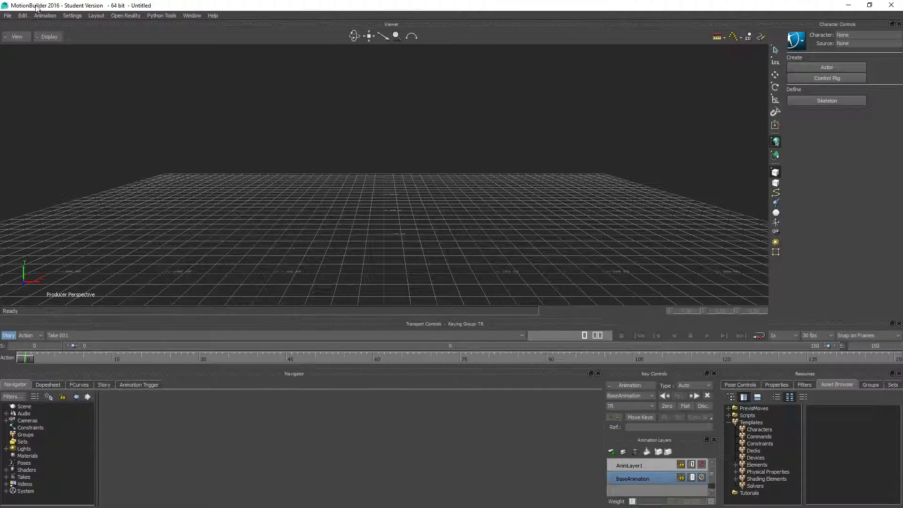
Step: Open SK_action_girl_with_root_MBTemplate.FBX from the tuts folder with its Unreal Take, discarding unsaved changes
click(7, 15)
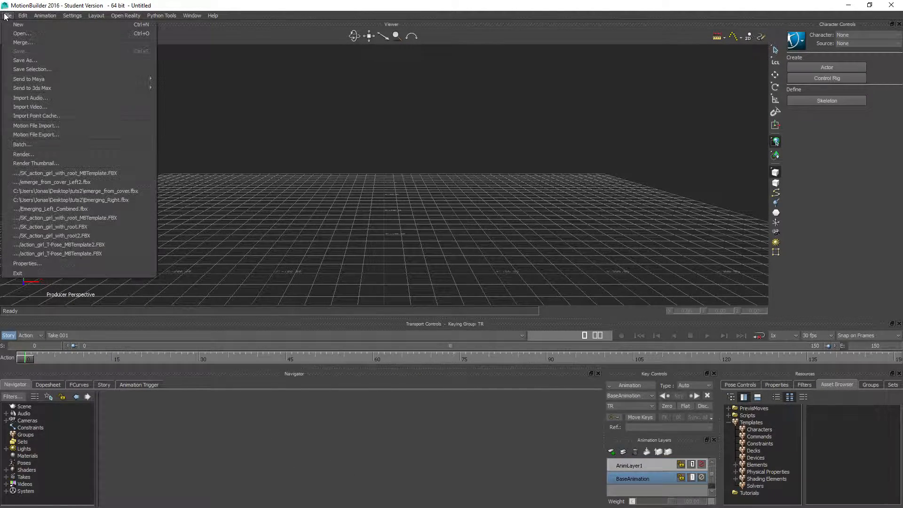
click(21, 34)
double_click(440, 229)
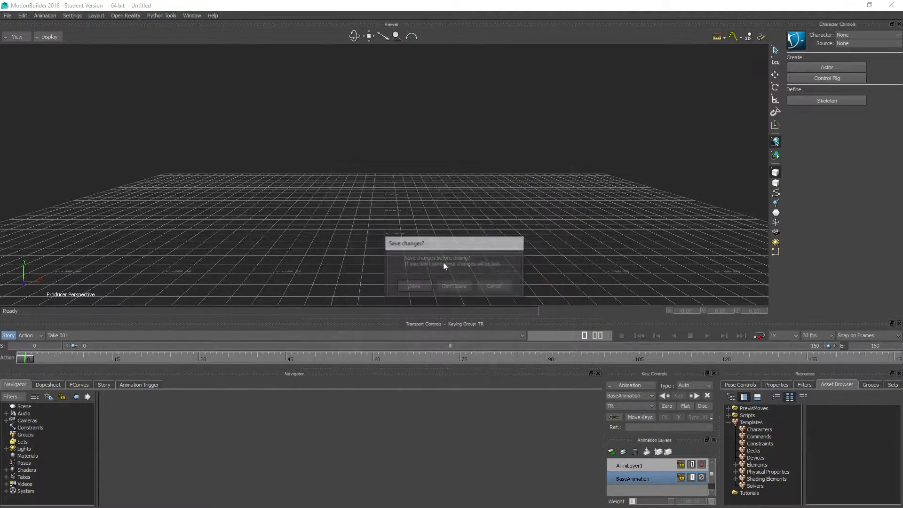
click(457, 287)
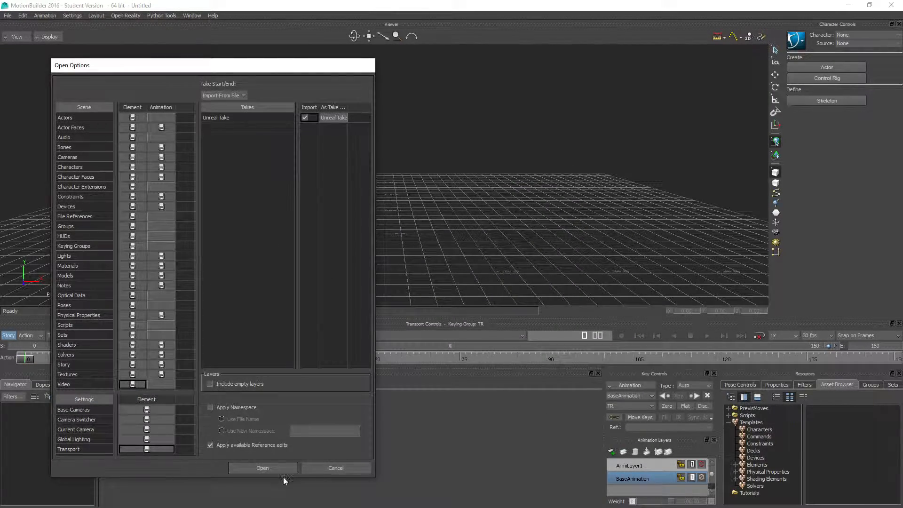
click(269, 469)
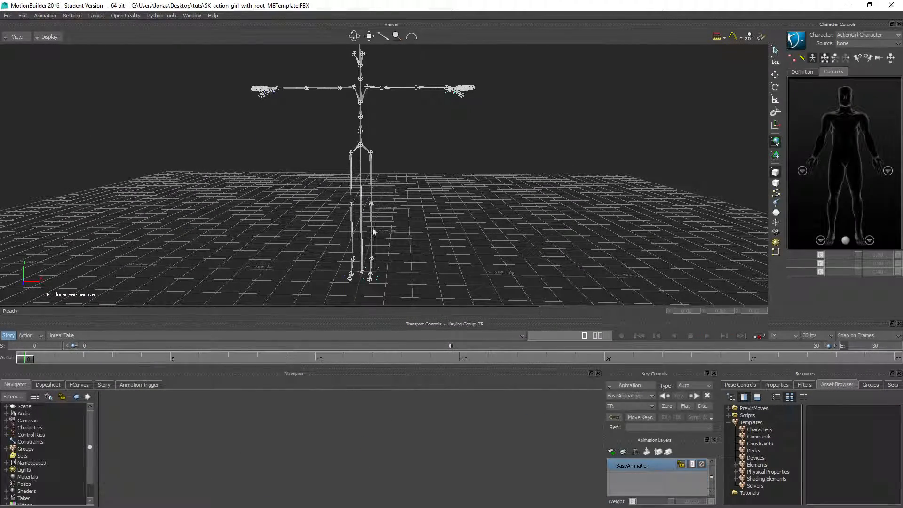
Step: Import the motion file emerge_from_cover_Left.fbx from the tuts2 folder onto the skeleton and scrub through the imported take
alt+drag(250, 244, 233, 201)
alt+middle_drag(233, 202, 262, 210)
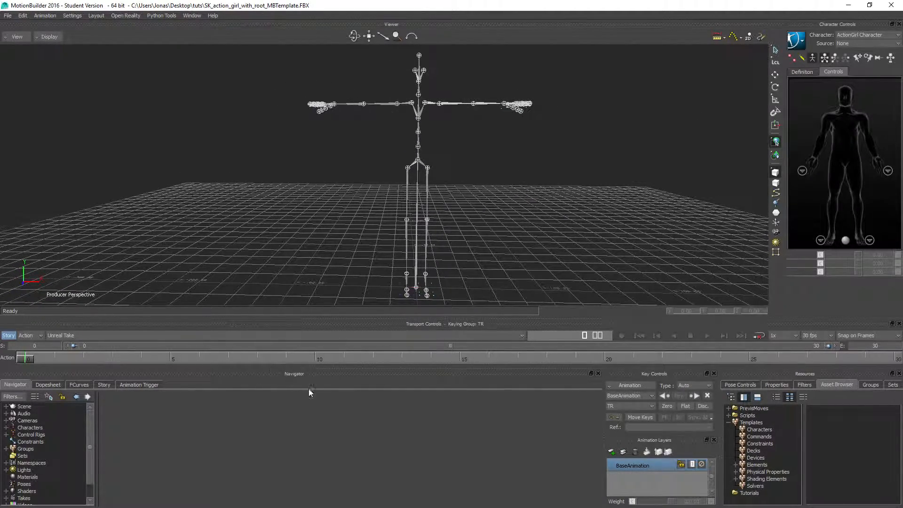
click(7, 15)
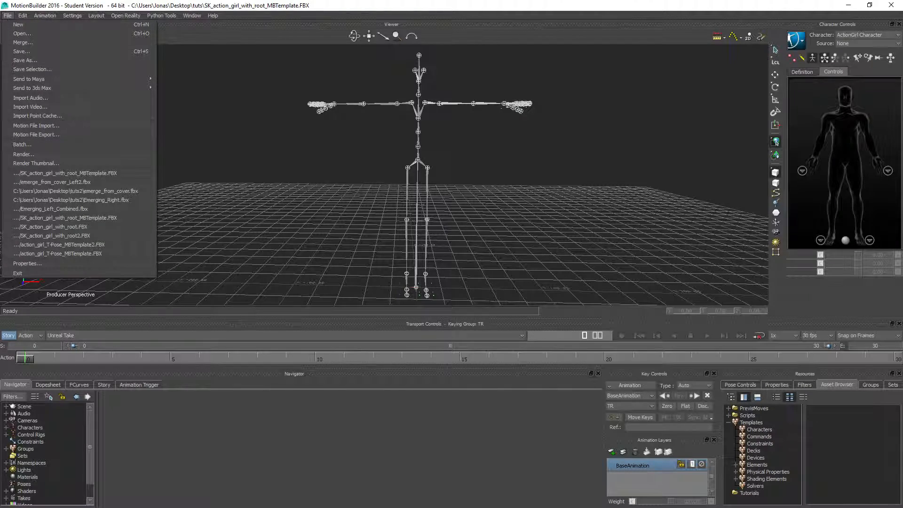
click(55, 126)
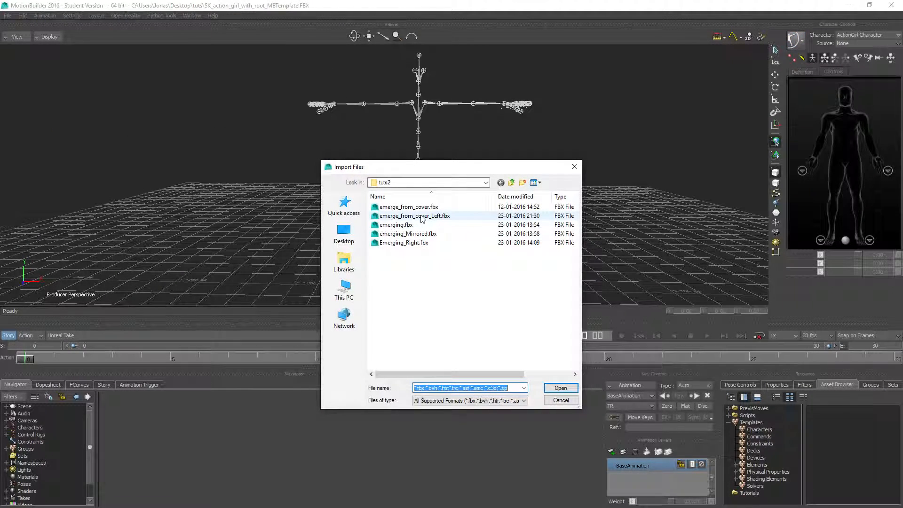
double_click(414, 216)
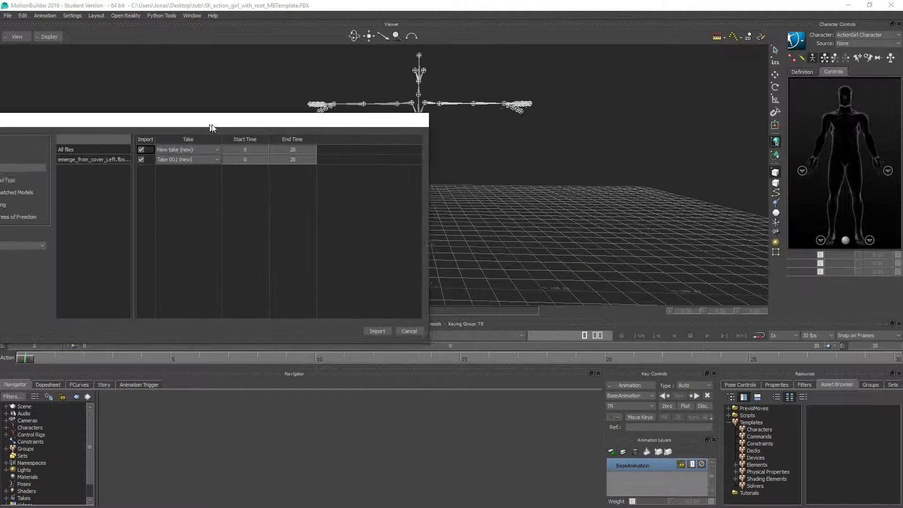
click(522, 335)
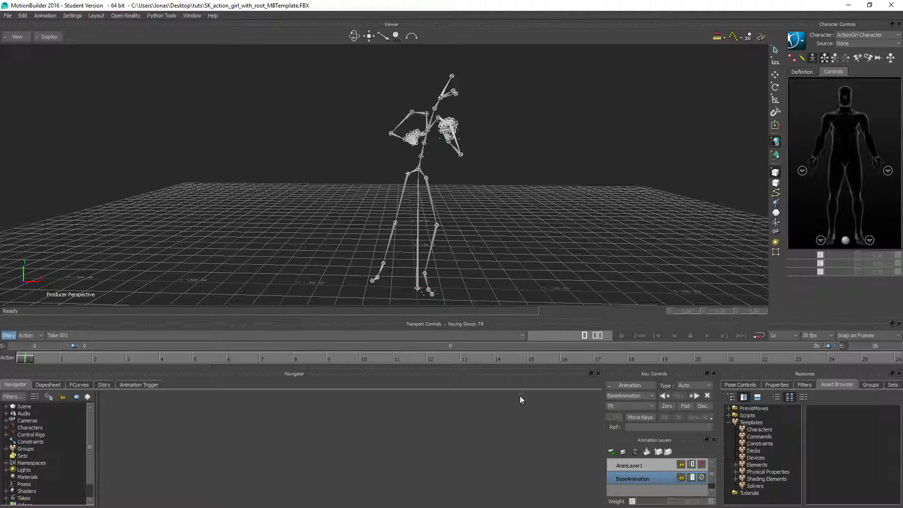
drag(36, 357, 828, 358)
drag(748, 357, 23, 358)
Step: Show the ActionGirl Mesh group and return to the first frame
click(864, 385)
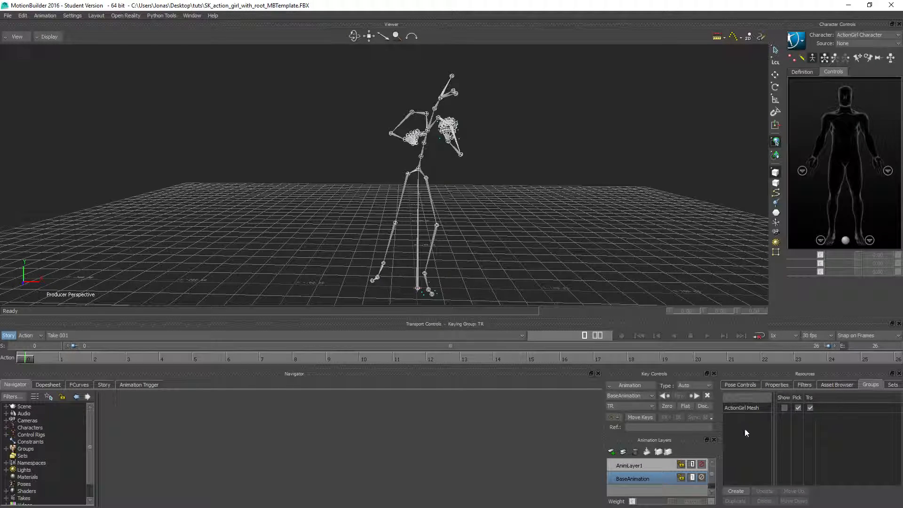
click(785, 408)
drag(33, 361, 4, 379)
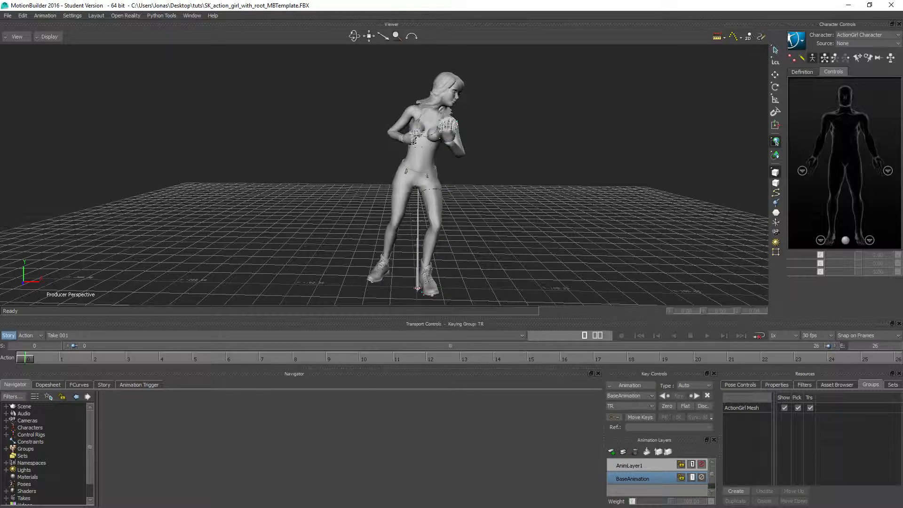
Step: Select the root bone, set its local Z rotation to 180, and return to the first frame
click(418, 290)
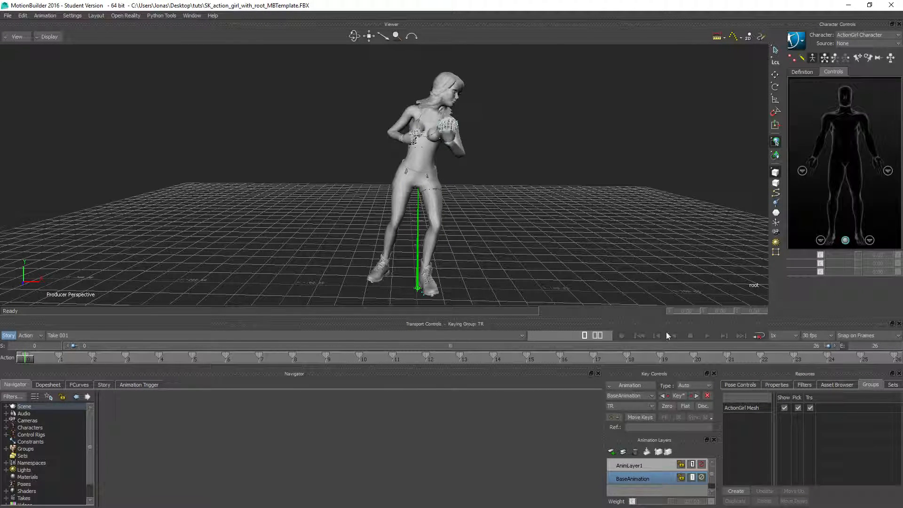
click(777, 385)
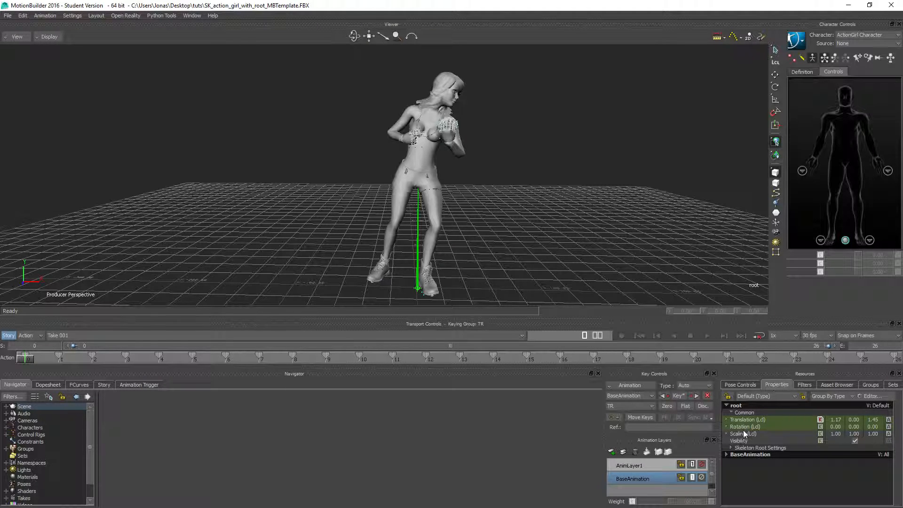
click(725, 426)
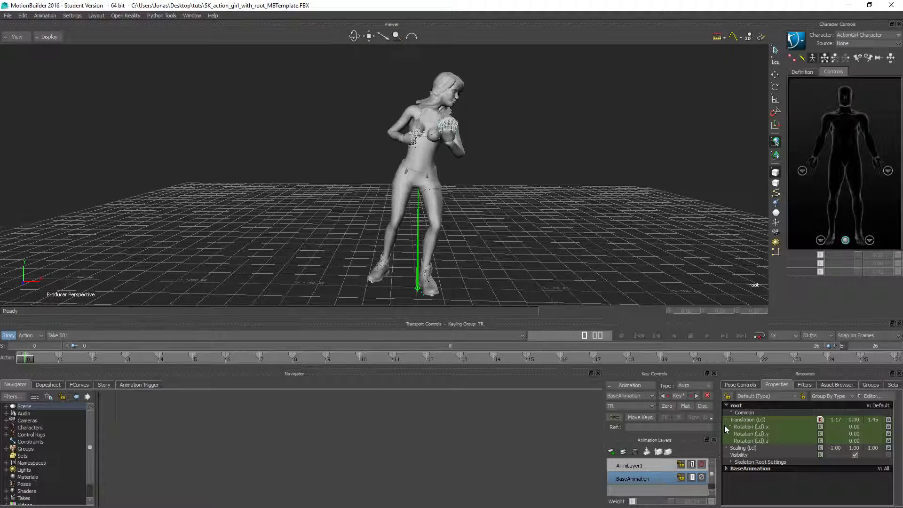
double_click(851, 440)
key(BackSpace)
text(180)
key(Return)
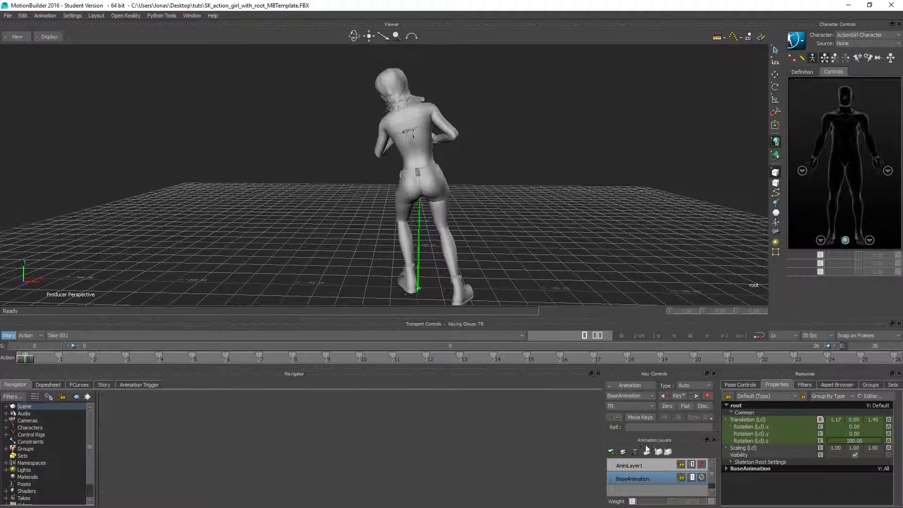
drag(32, 359, 1, 369)
Step: Review the root's translation curves and flip all keys of the X translation vertically so the curve descends to about -98
click(75, 384)
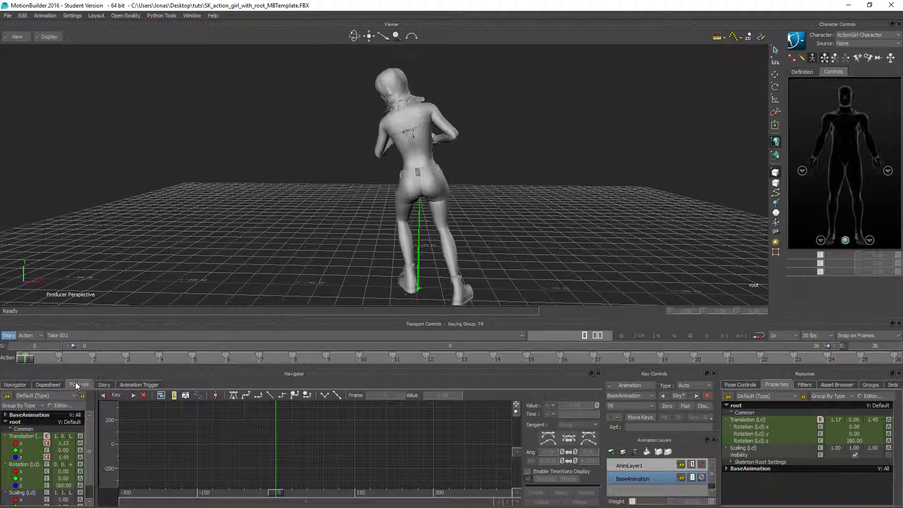
click(21, 443)
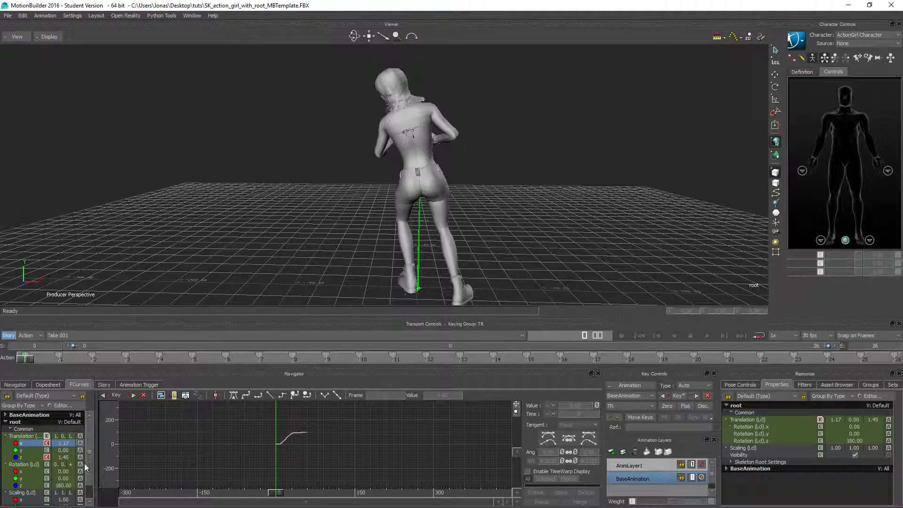
click(21, 451)
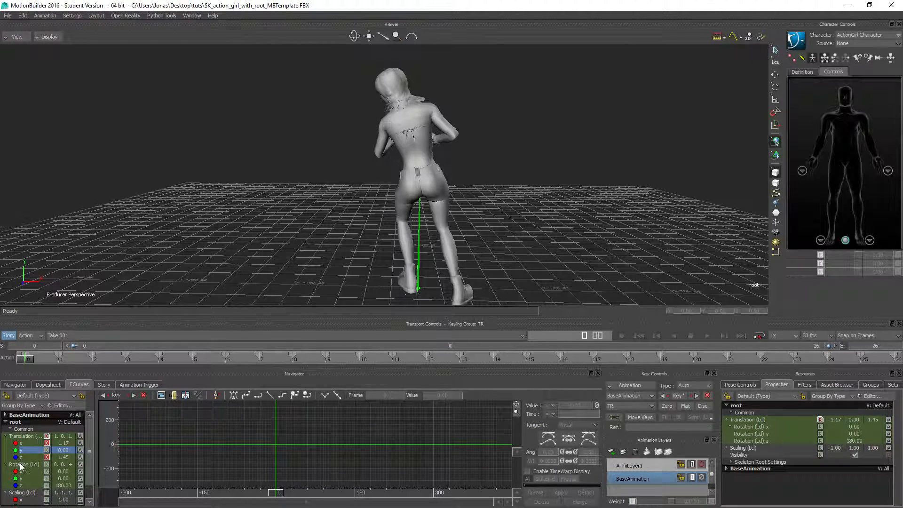
click(22, 456)
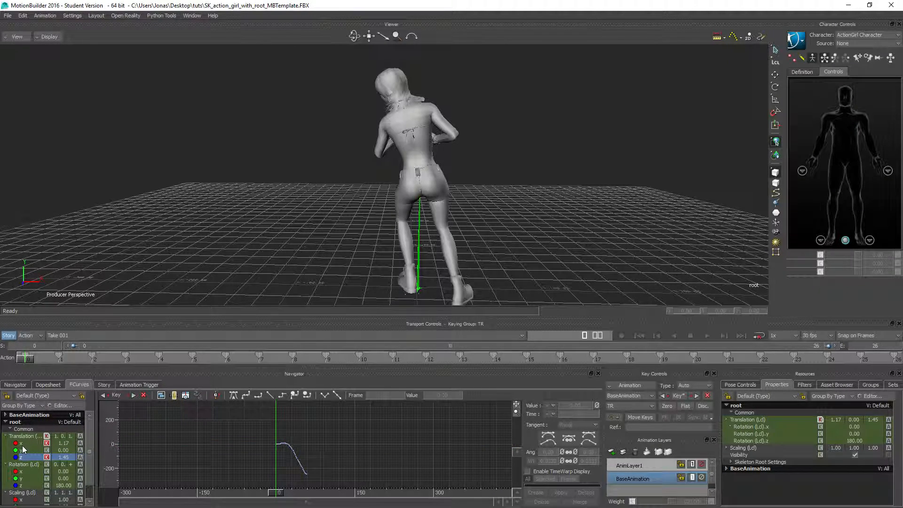
click(31, 443)
drag(271, 431, 316, 452)
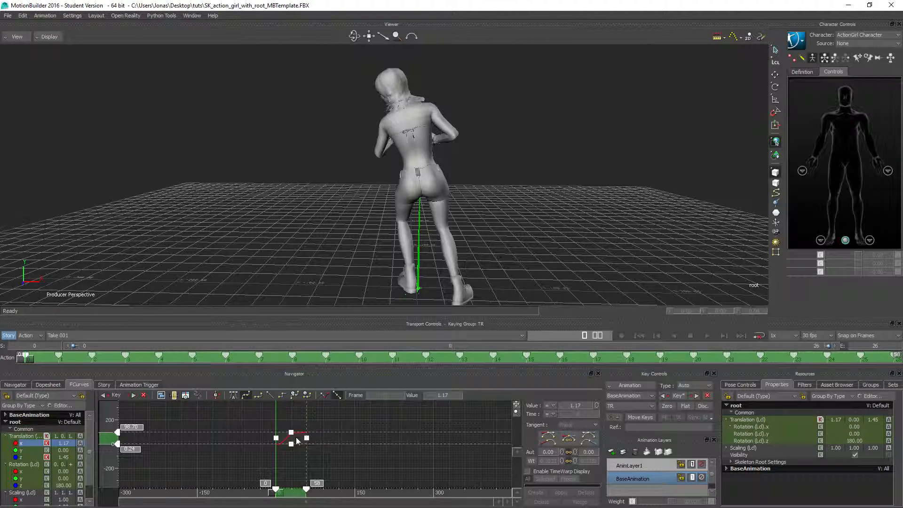
drag(252, 419, 336, 450)
drag(292, 435, 292, 457)
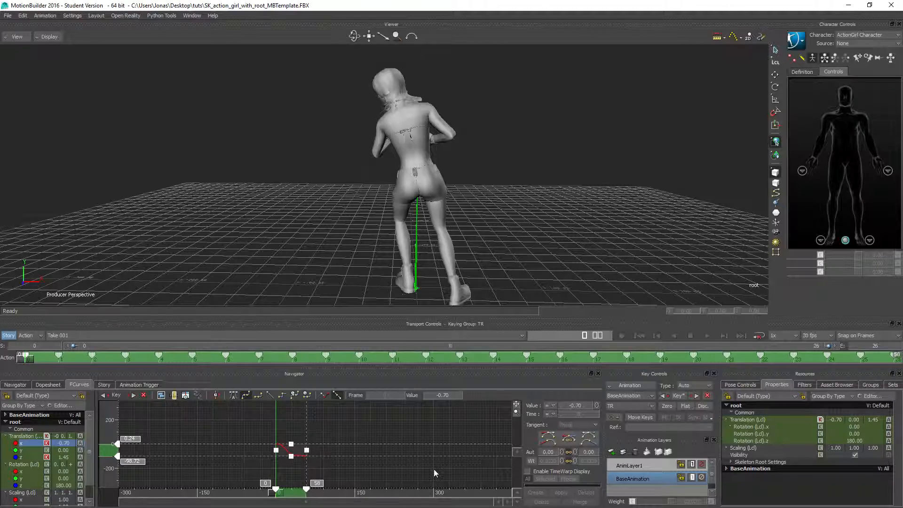
shift+drag(354, 448, 448, 431)
ctrl+drag(291, 451, 317, 448)
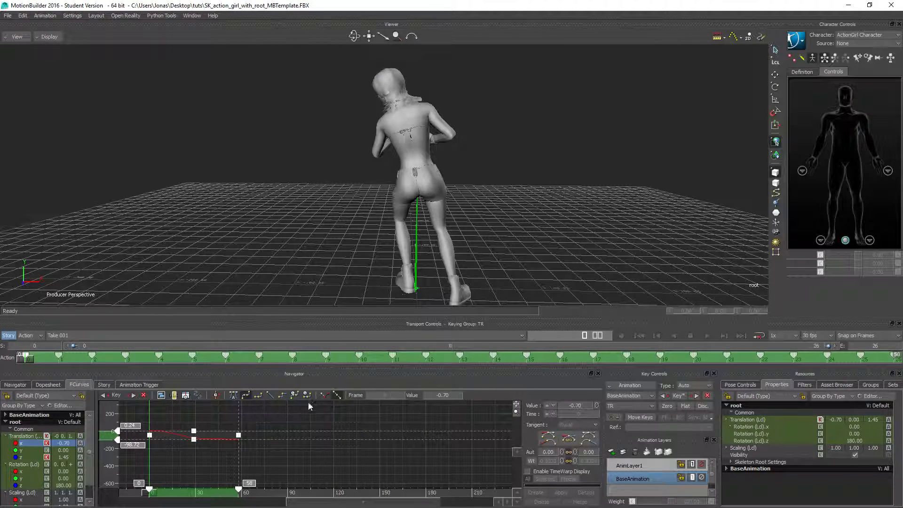
key(a)
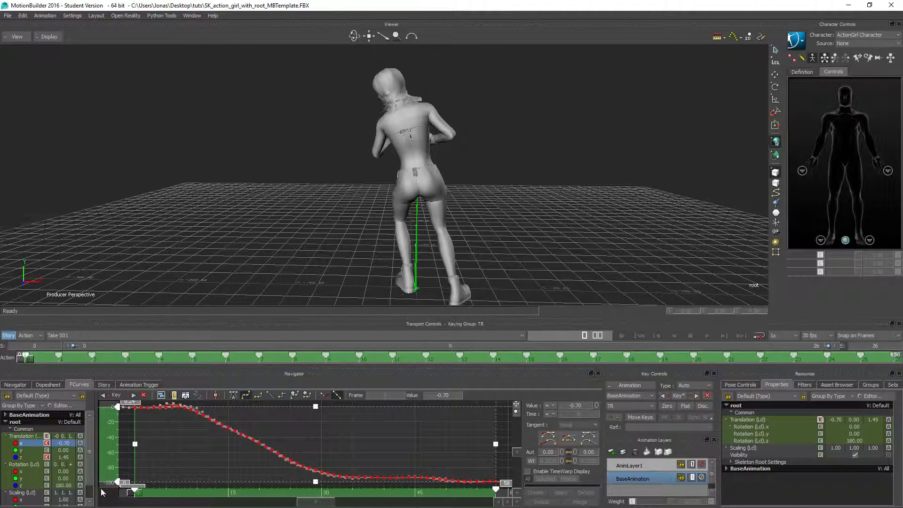
Step: Flip all keys of the root's Z translation curve vertically so it rises to about 288
click(23, 457)
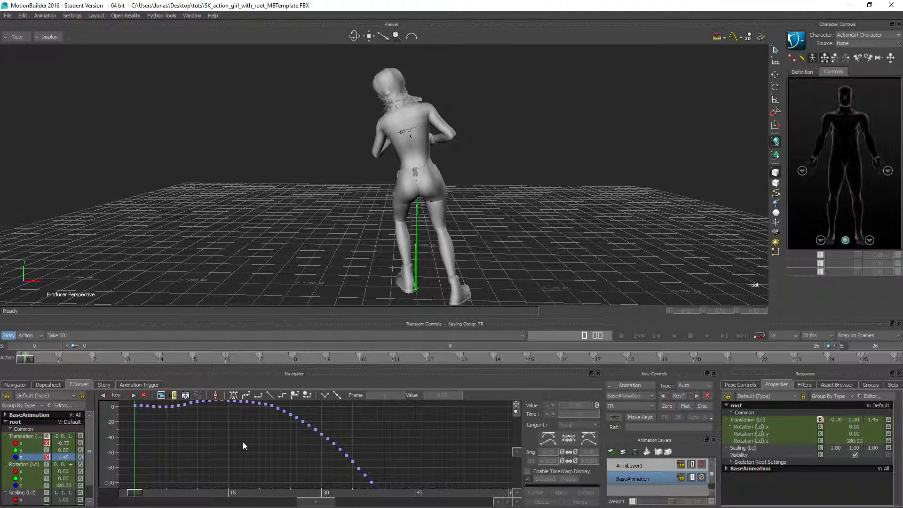
ctrl+drag(396, 449, 290, 439)
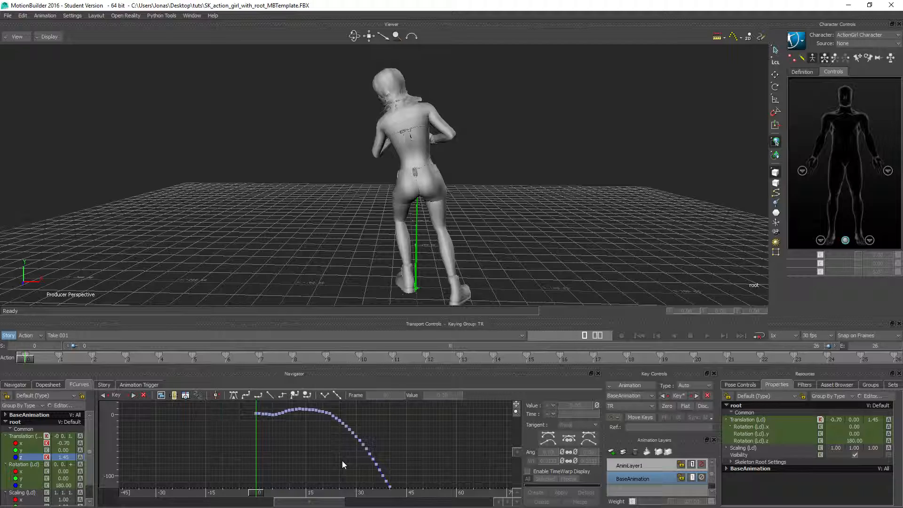
ctrl+drag(466, 461, 453, 400)
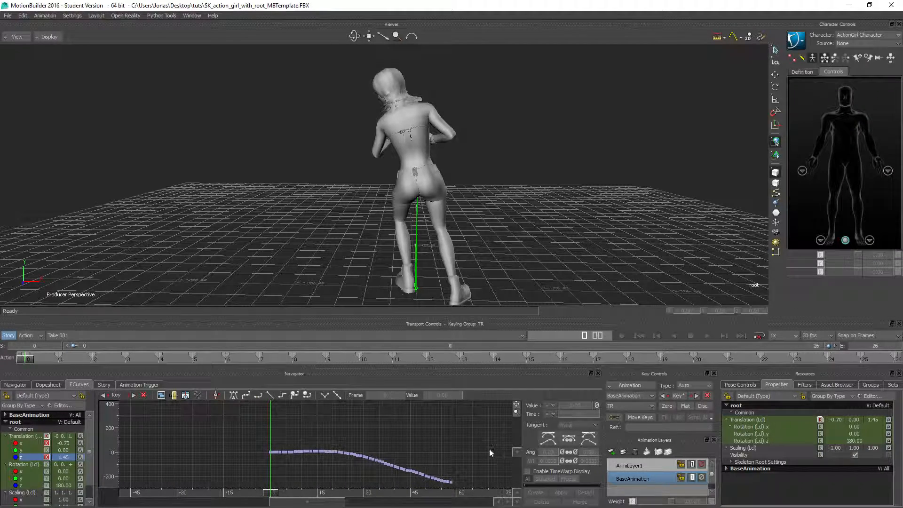
ctrl+drag(459, 443, 353, 422)
drag(212, 421, 424, 485)
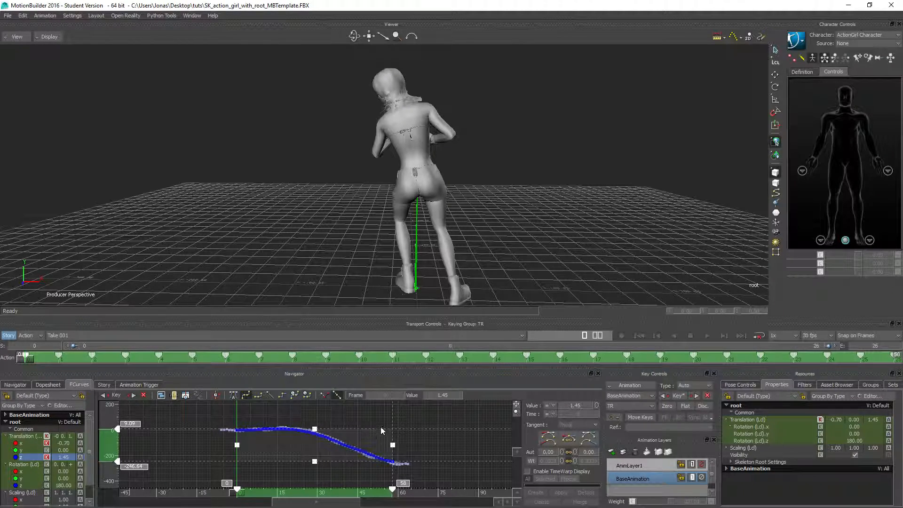
shift+drag(362, 415, 378, 441)
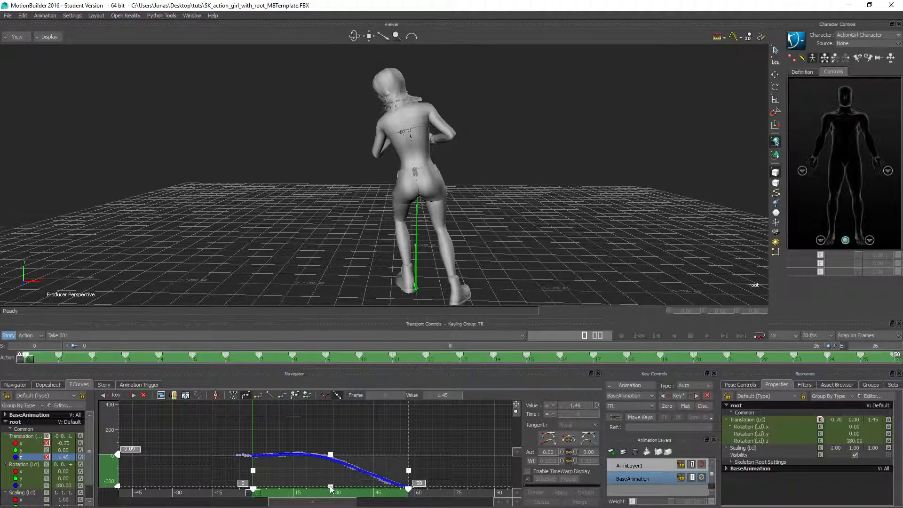
drag(331, 487, 321, 416)
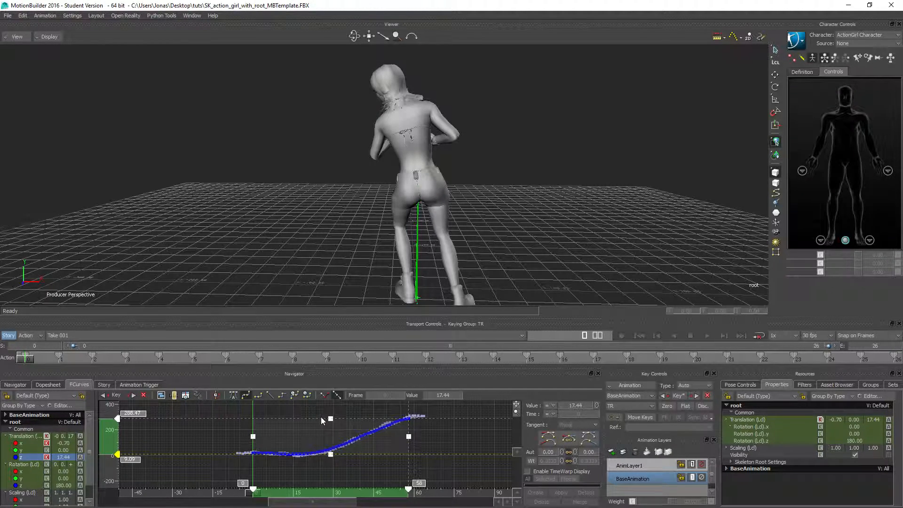
Step: Scale the root's Z translation curve down slightly and shift it lower so its first frame reads about 8.73
mouse_move(320, 419)
mouse_down()
mouse_move(318, 465)
mouse_move(322, 422)
mouse_up()
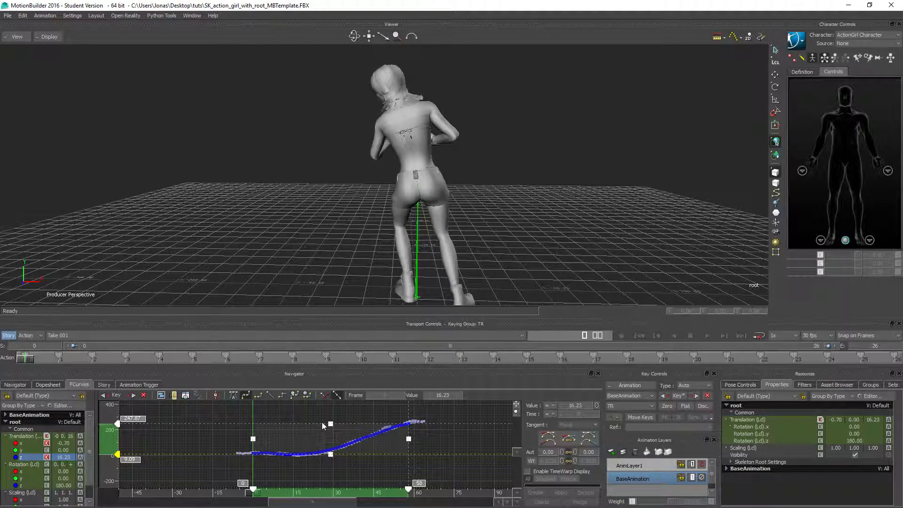
drag(321, 422, 322, 421)
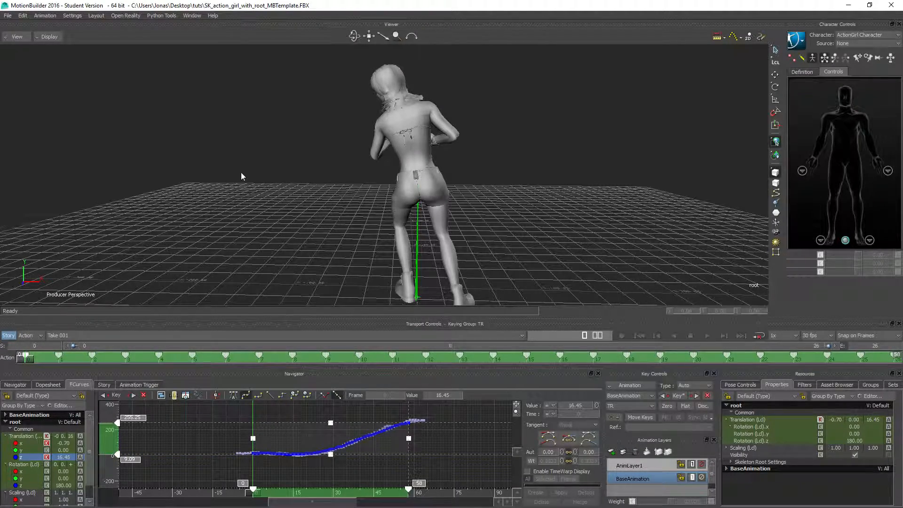
mouse_move(251, 258)
ctrl+shift+mouse_down()
mouse_move(351, 261)
mouse_move(216, 257)
mouse_move(250, 252)
ctrl+shift+mouse_up()
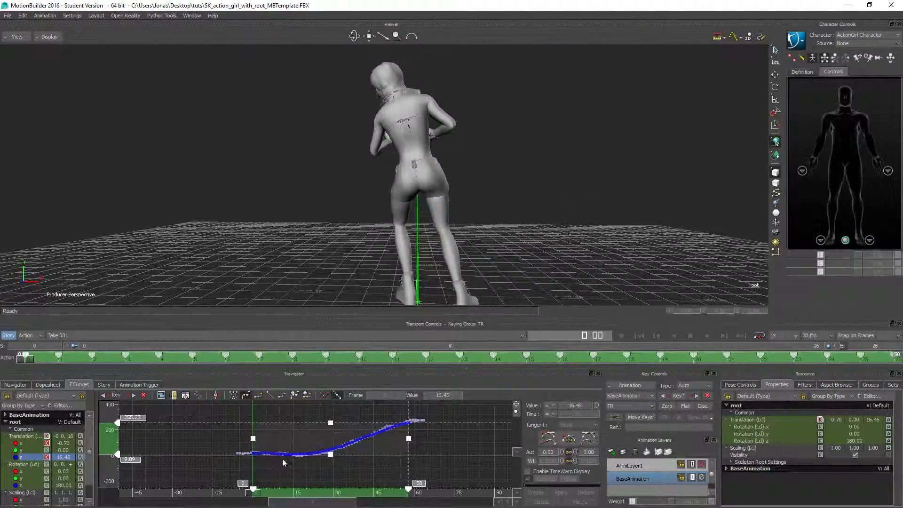
key(a)
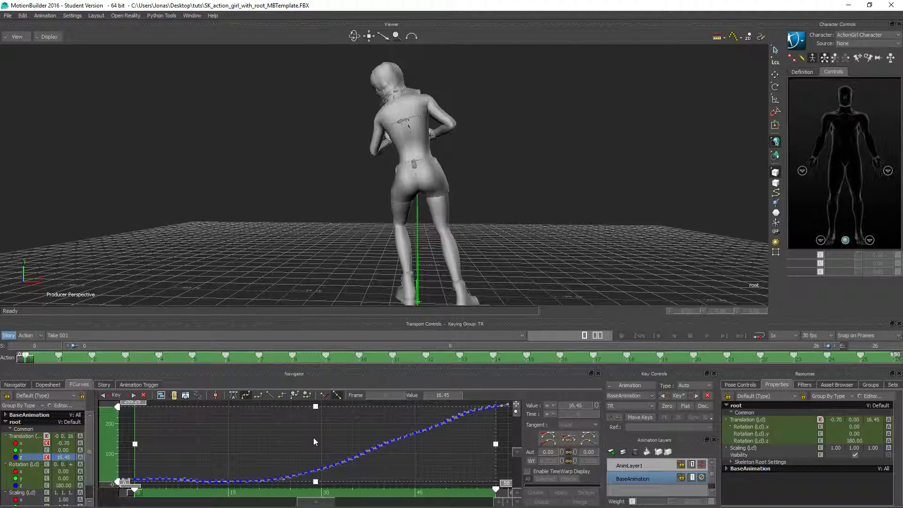
drag(314, 438, 314, 441)
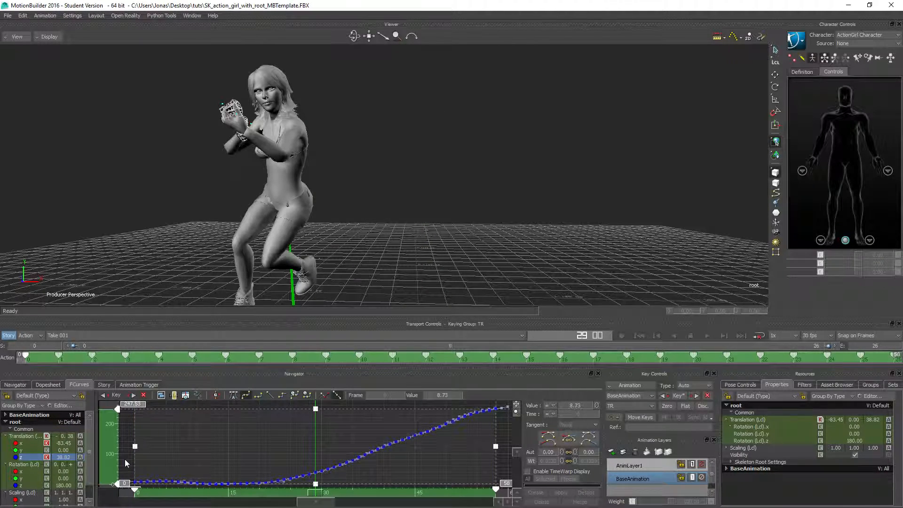
Step: Examine the start of the root's Z curve and scrub through the animation to check the character's travel
shift+drag(125, 459, 157, 418)
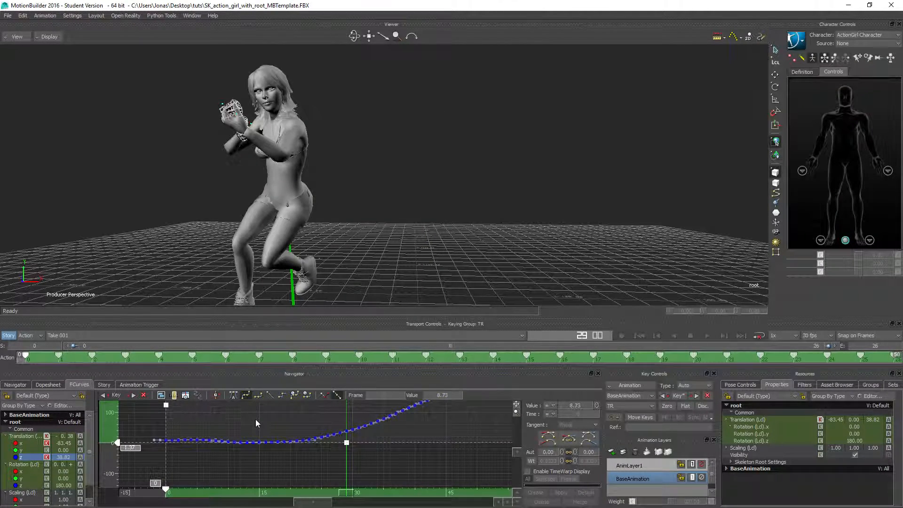
drag(256, 421, 253, 421)
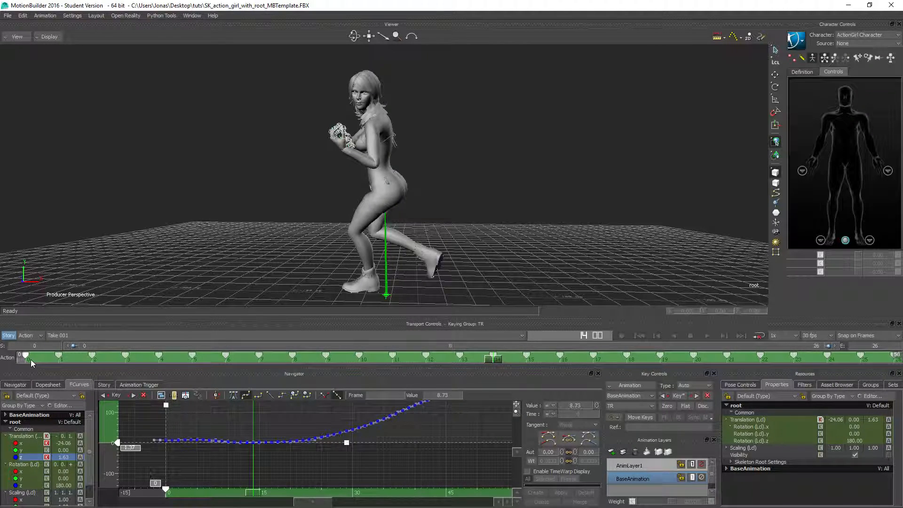
click(639, 335)
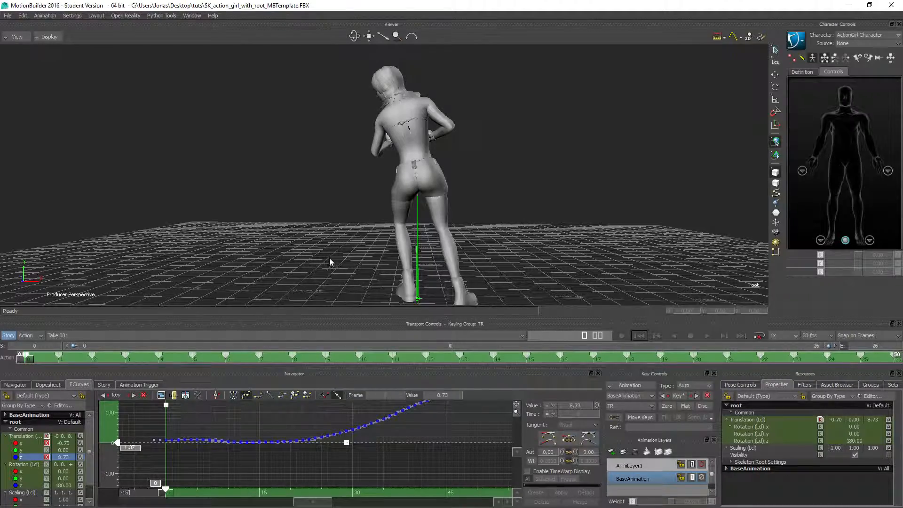
mouse_move(142, 256)
ctrl+shift+mouse_down()
mouse_move(274, 258)
mouse_move(150, 254)
ctrl+shift+mouse_up()
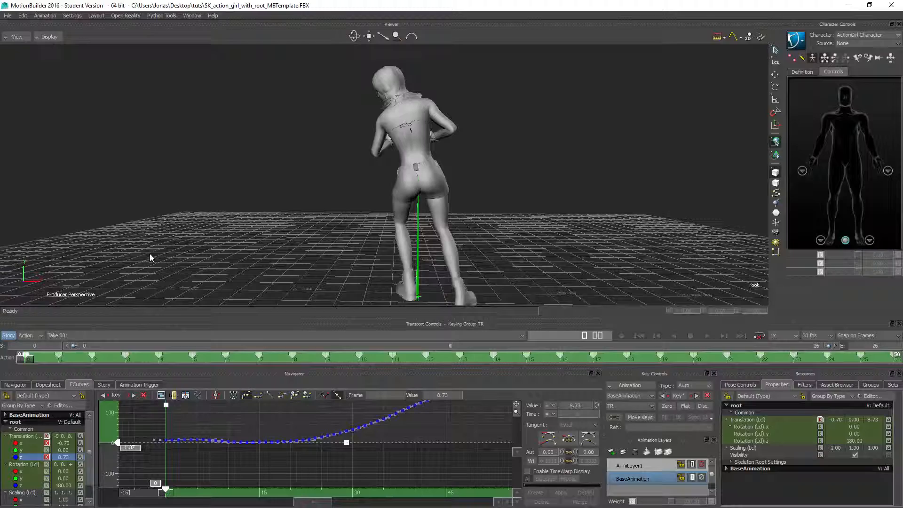
drag(23, 358, 900, 395)
Step: Display the ActionGirl Character's settings, select the root bone, and expand its local rotation into separate axes
click(16, 384)
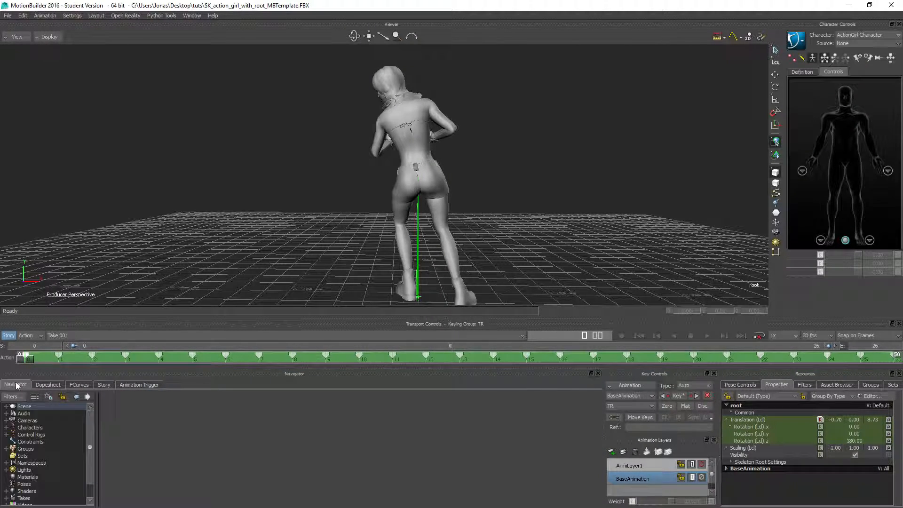
click(5, 428)
double_click(27, 434)
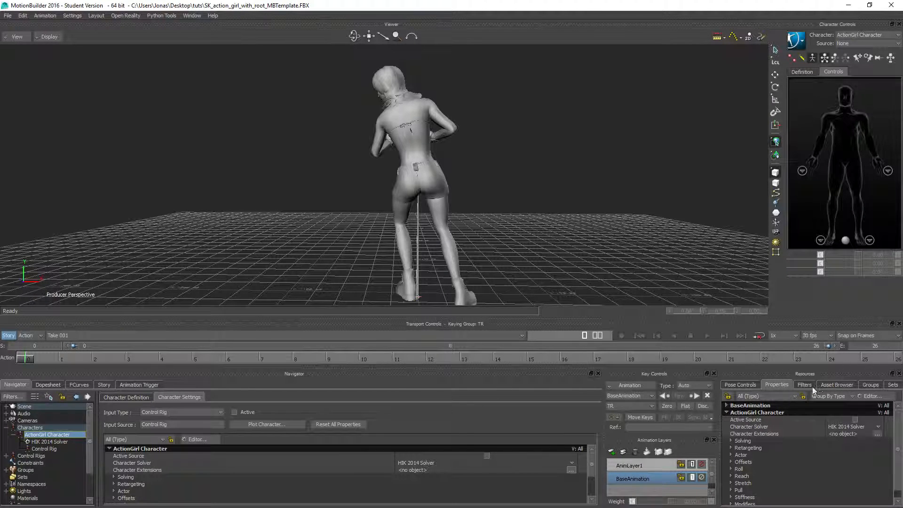
click(419, 296)
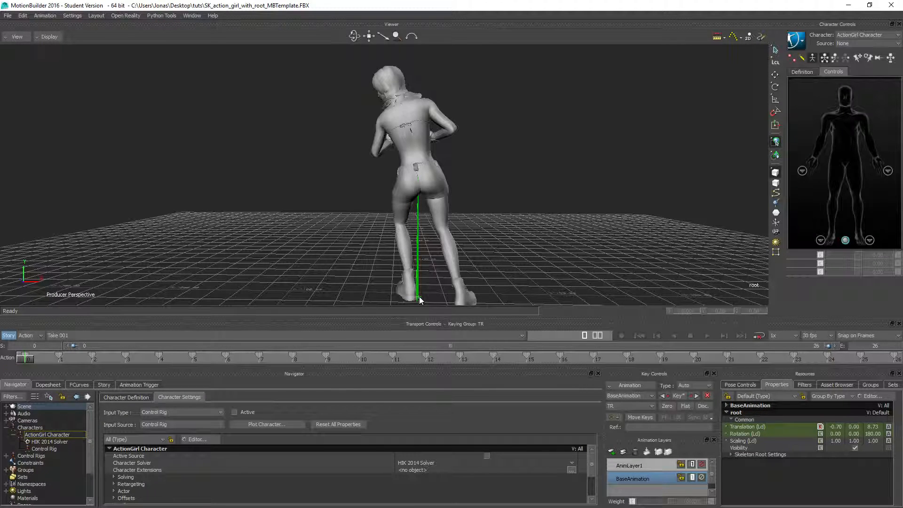
click(727, 434)
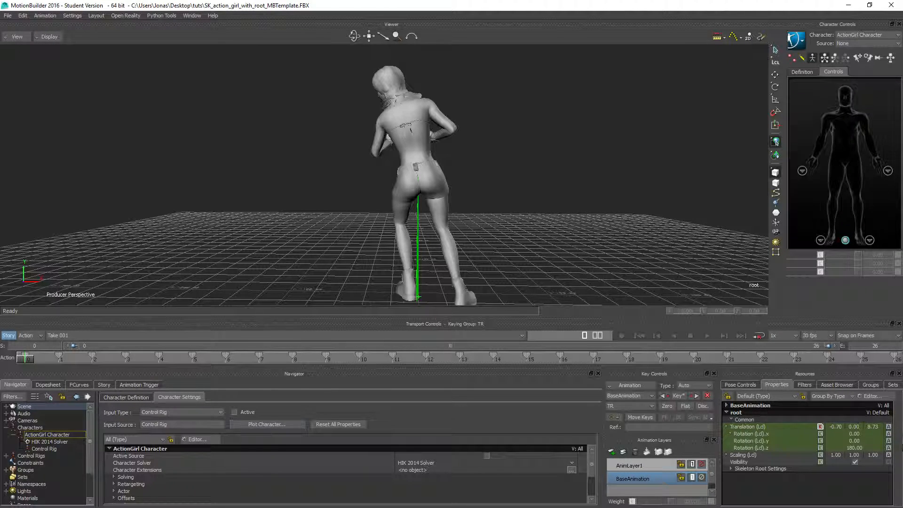
Step: Try a local Z rotation of 0 on the root and restore it to 180
double_click(852, 448)
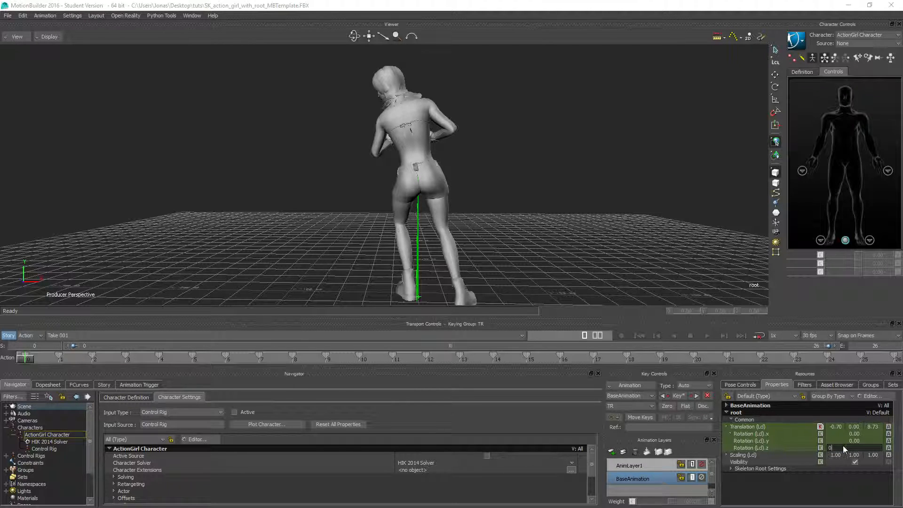
text(0)
key(Return)
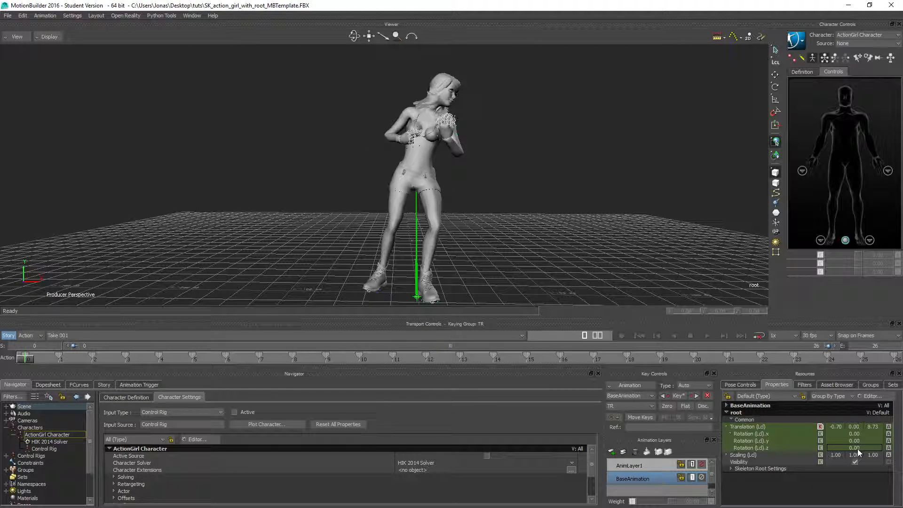
double_click(858, 448)
text(180)
key(Return)
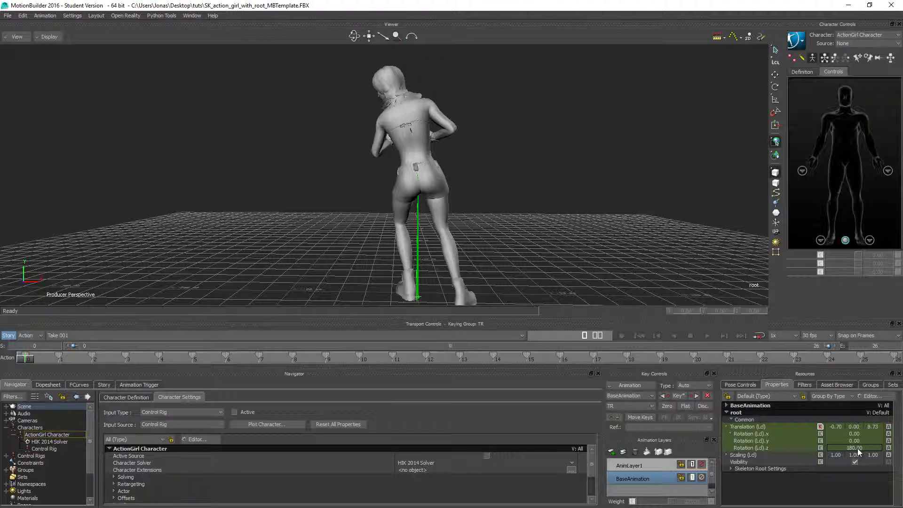
Step: Plot the ActionGirl Character's animation onto its control rig with the root still rotated
mouse_move(29, 359)
mouse_down()
mouse_move(645, 400)
mouse_move(26, 364)
mouse_up()
click(265, 424)
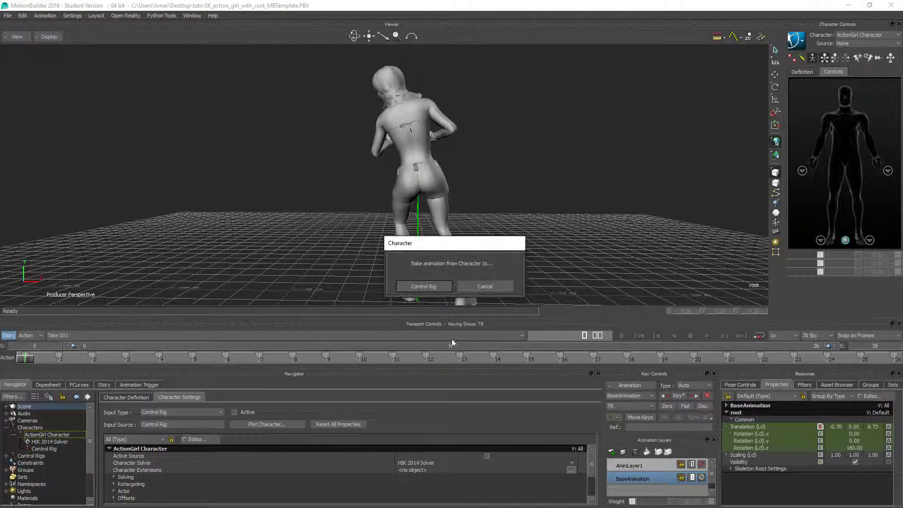
click(430, 285)
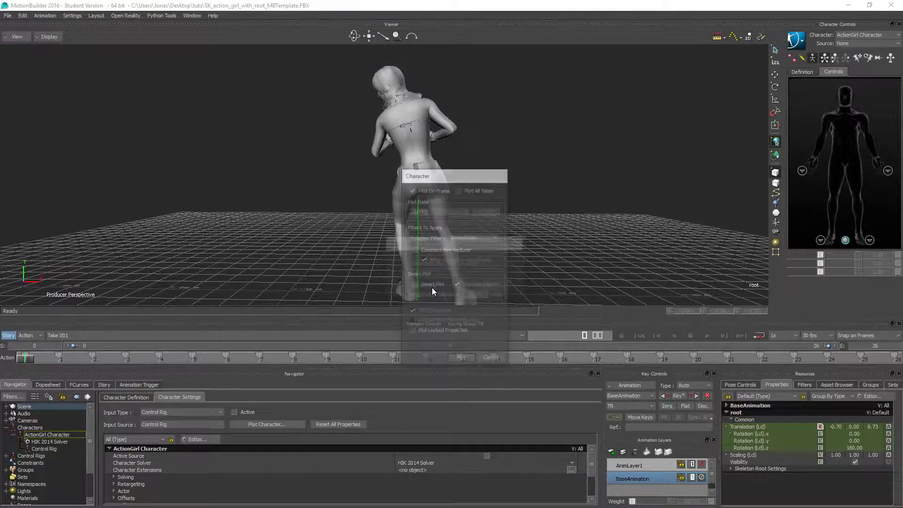
click(461, 359)
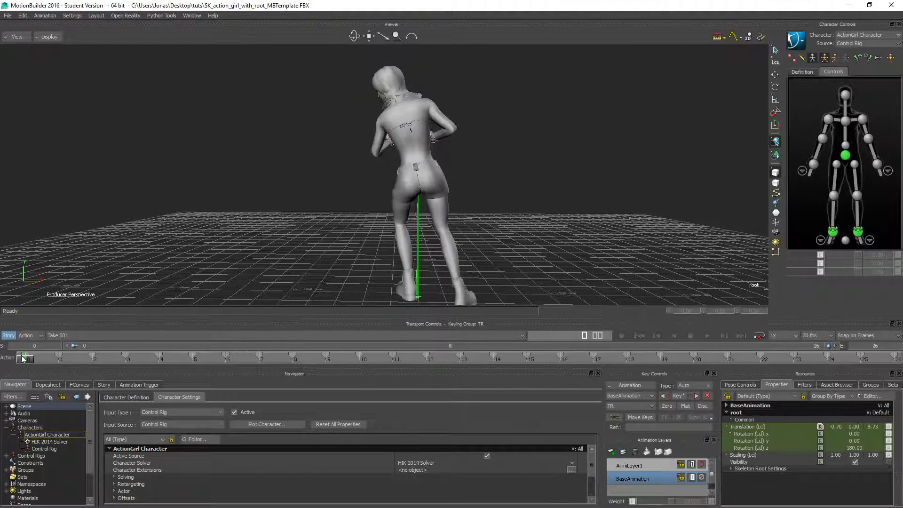
Step: Set the root's local Z rotation to 0 while the control rig drives the character
mouse_move(30, 359)
mouse_down()
mouse_move(659, 359)
mouse_move(125, 370)
mouse_move(24, 364)
mouse_move(672, 365)
mouse_move(23, 371)
mouse_up()
double_click(858, 449)
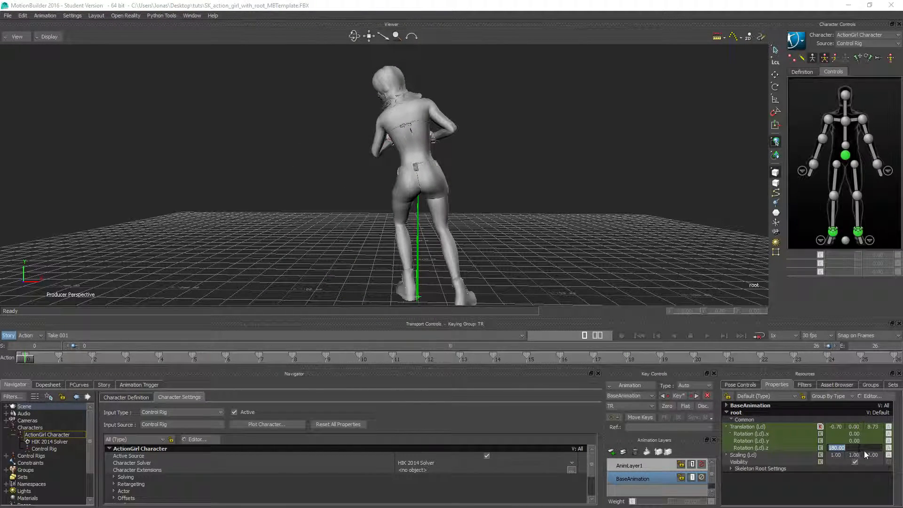
text(0)
key(Return)
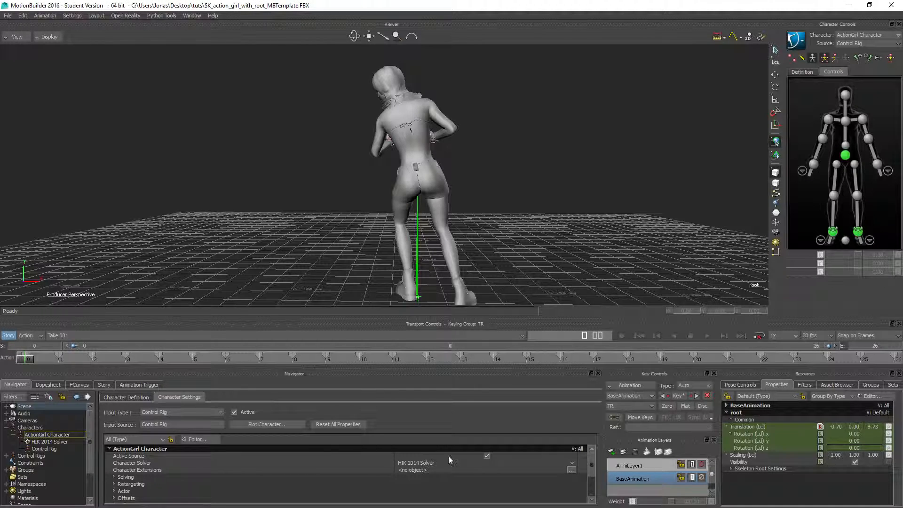
Step: Plot the control rig animation back onto the ActionGirl skeleton
click(267, 423)
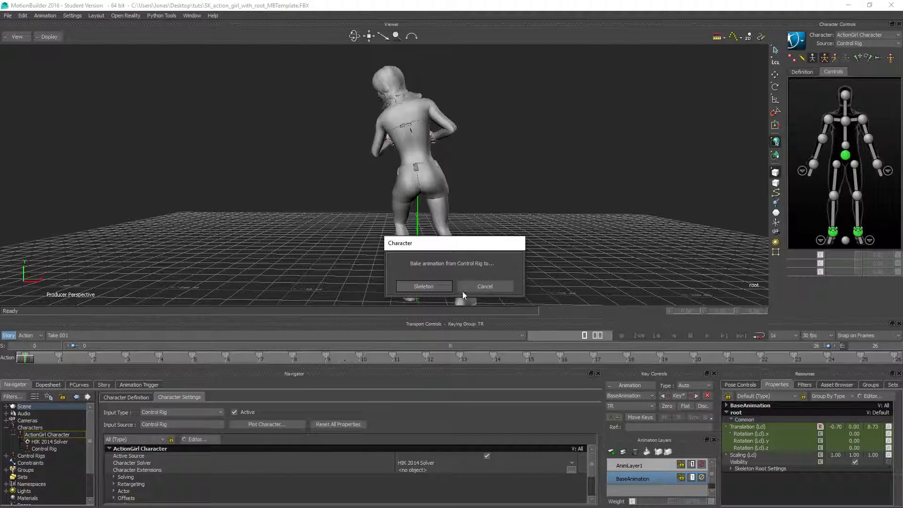
click(431, 286)
click(461, 366)
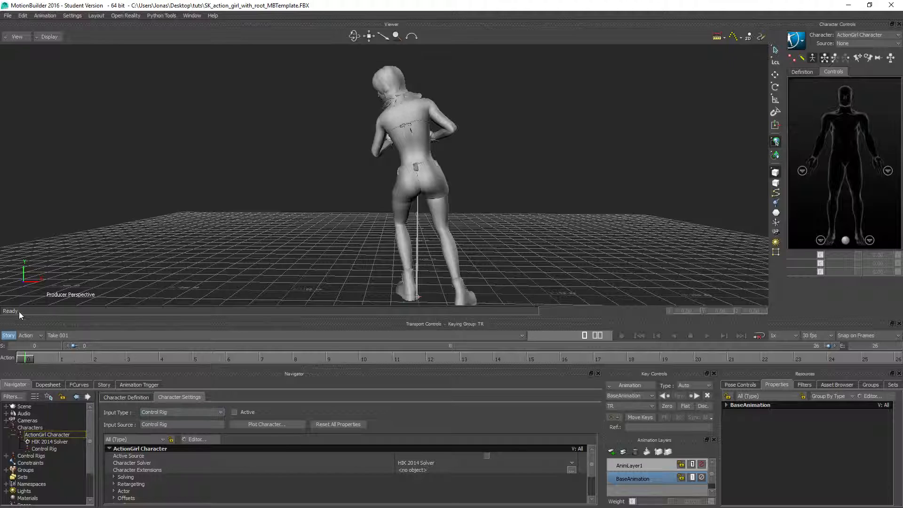
Step: Scrub the plotted animation, select the root bone, and inspect its rotation on each axis
mouse_move(33, 360)
mouse_down()
mouse_move(208, 367)
mouse_move(583, 357)
mouse_move(26, 360)
mouse_up()
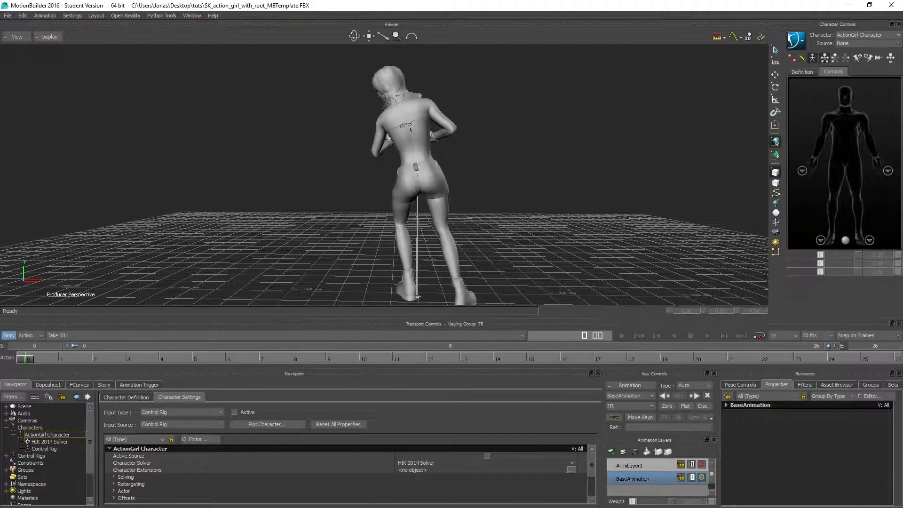
click(418, 296)
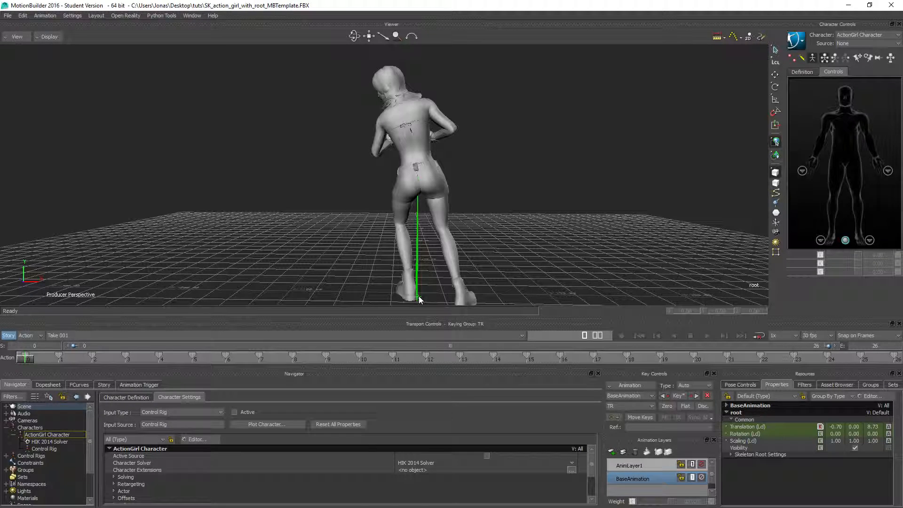
click(727, 433)
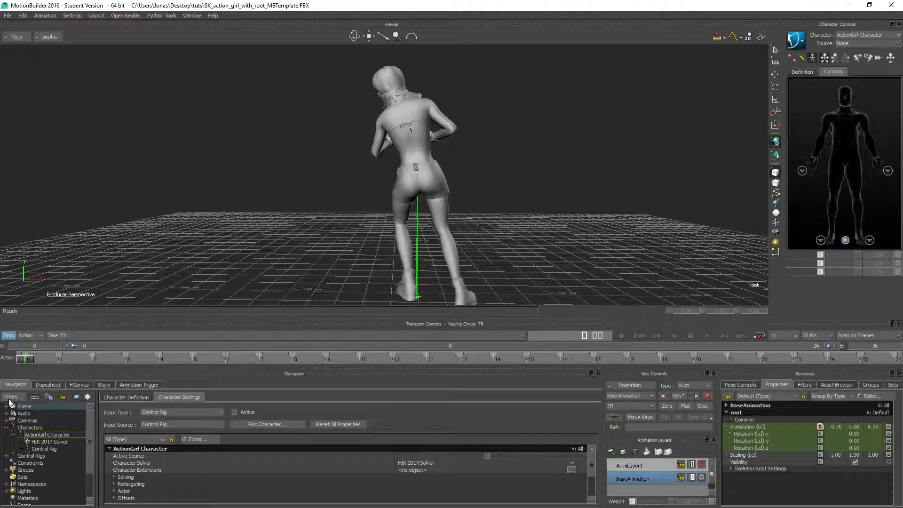
drag(29, 358, 19, 437)
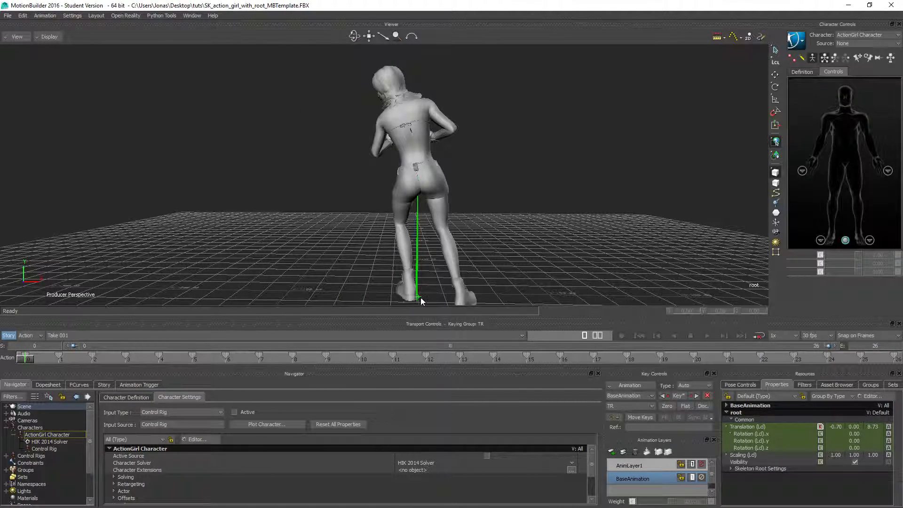
Step: Select the root's entire branch in the scene hierarchy
click(6, 407)
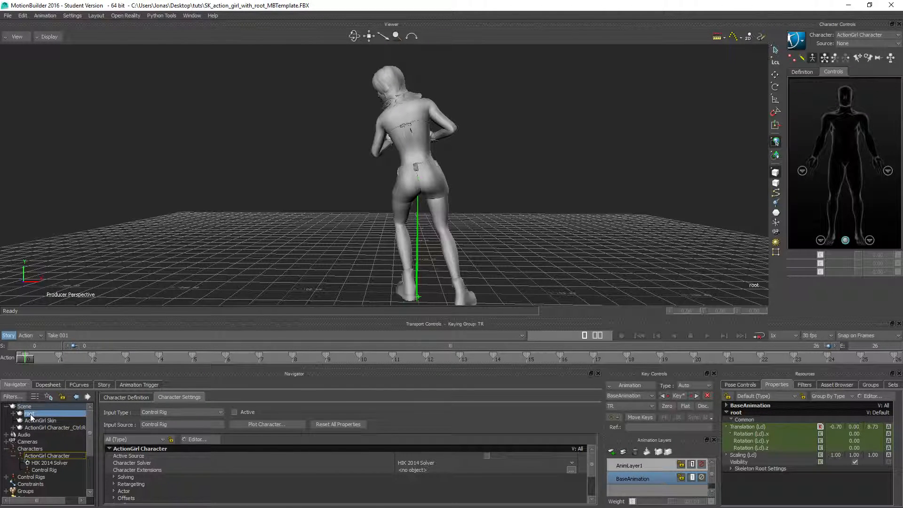
right_click(30, 415)
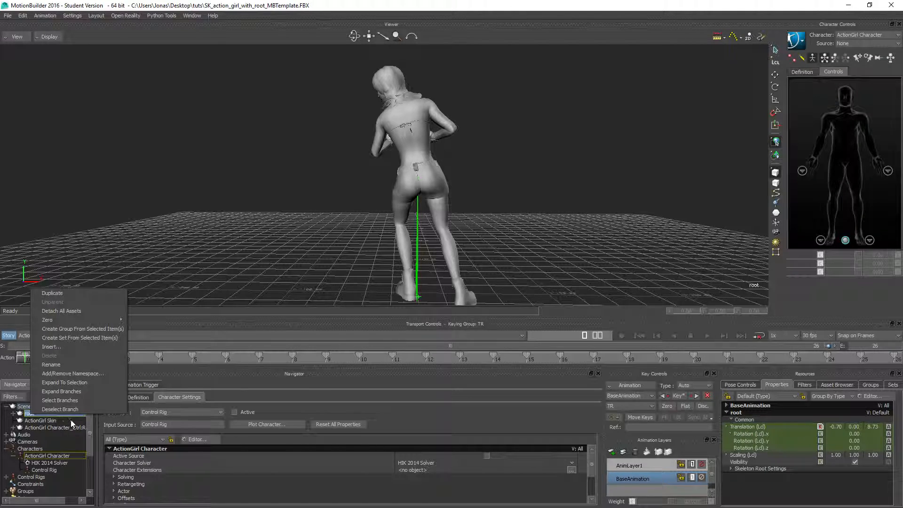
click(80, 400)
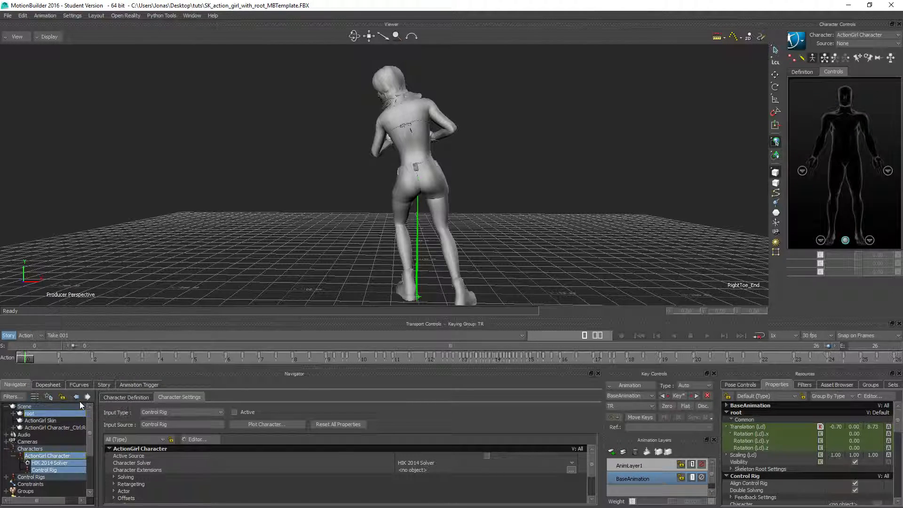
Step: Save the selected root branch as emerge_from_cover_Left2.fbx in the Desktop's tuts2 folder, excluding the Unreal Take from the export
click(8, 18)
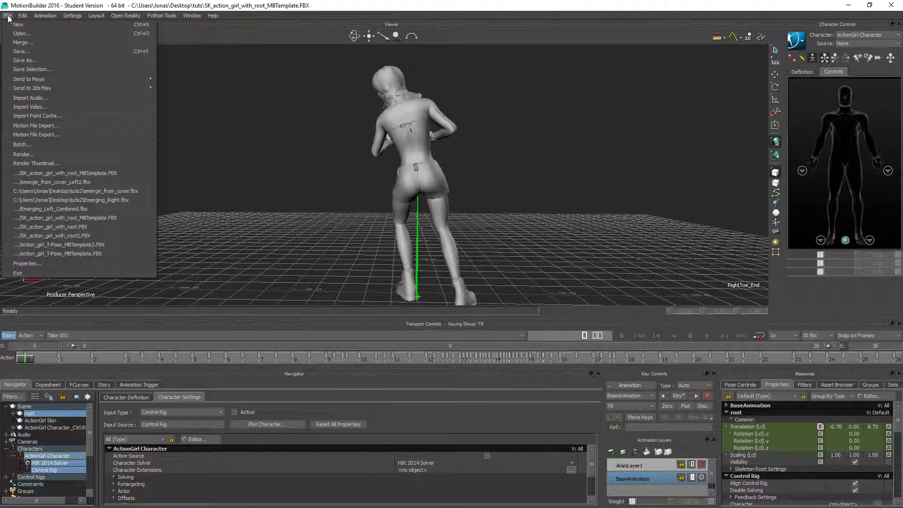
click(28, 67)
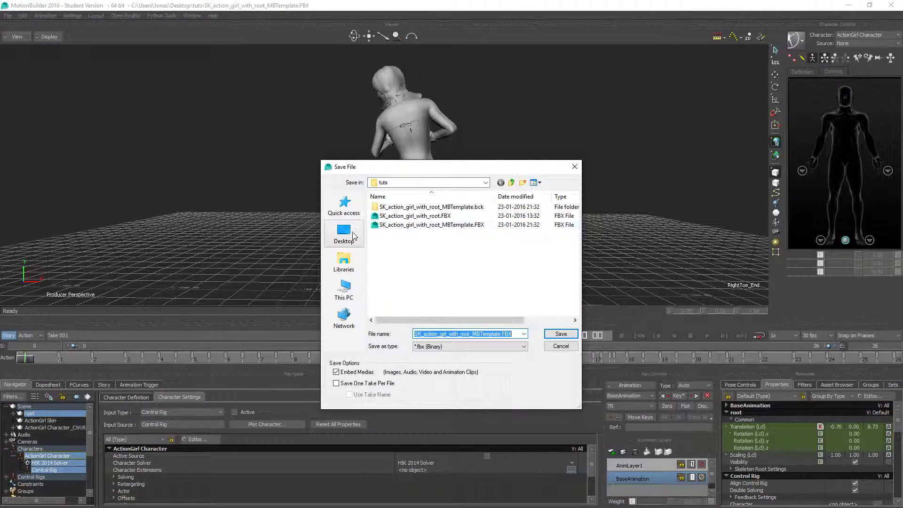
click(344, 233)
scroll(430, 305, down, 5)
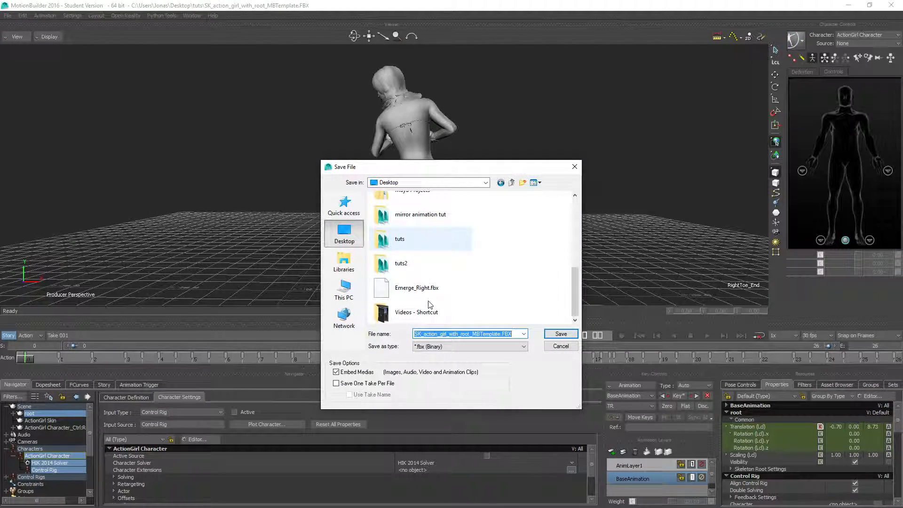
double_click(402, 263)
click(414, 215)
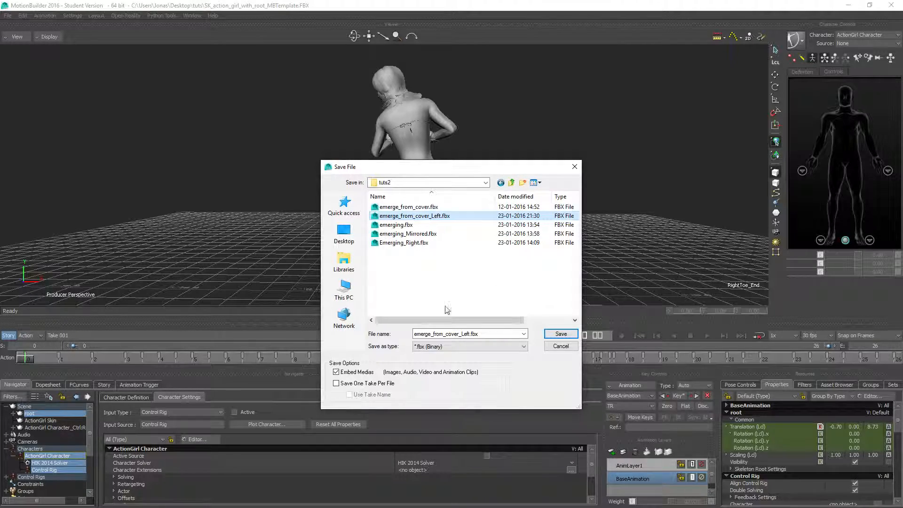
click(463, 334)
key(Right)
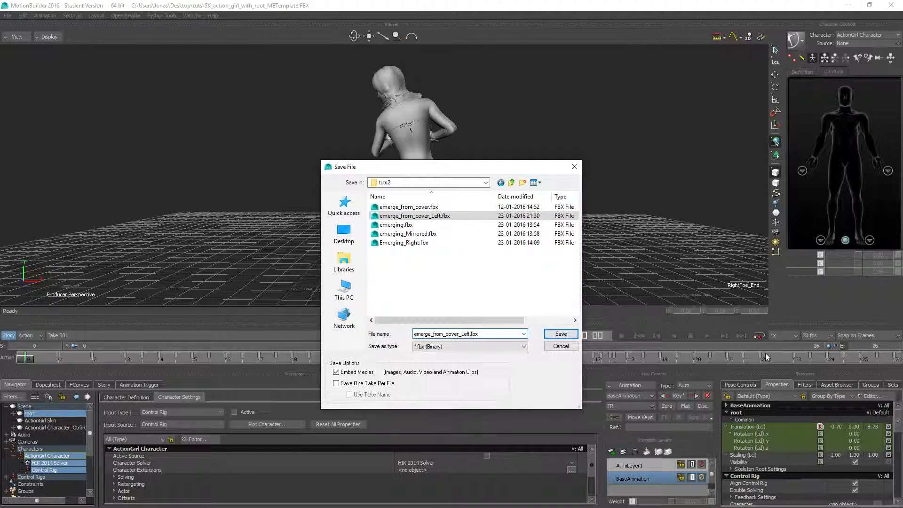
key(Return)
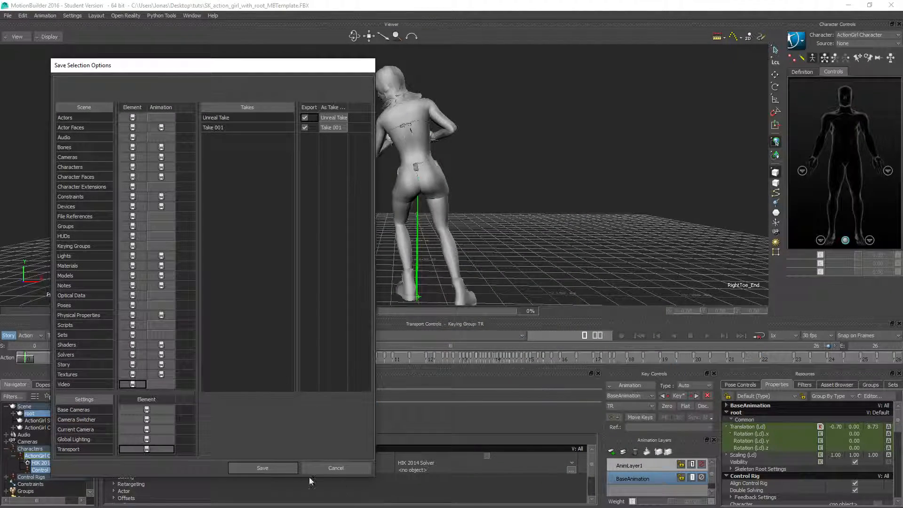
click(306, 118)
click(269, 467)
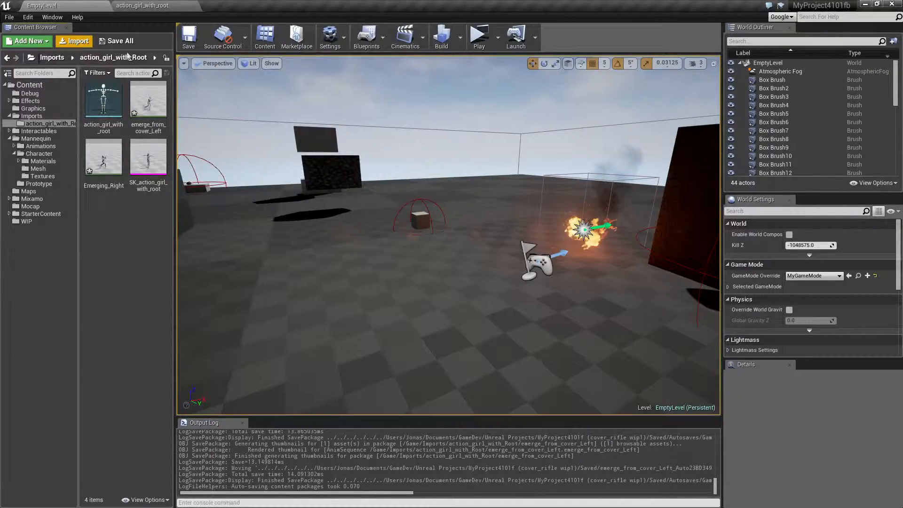
Step: Switch to Unreal Editor and import emerge_from_cover_Left2.fbx into the action_girl_with_Root folder, using the action_girl_with_root skeleton
click(74, 41)
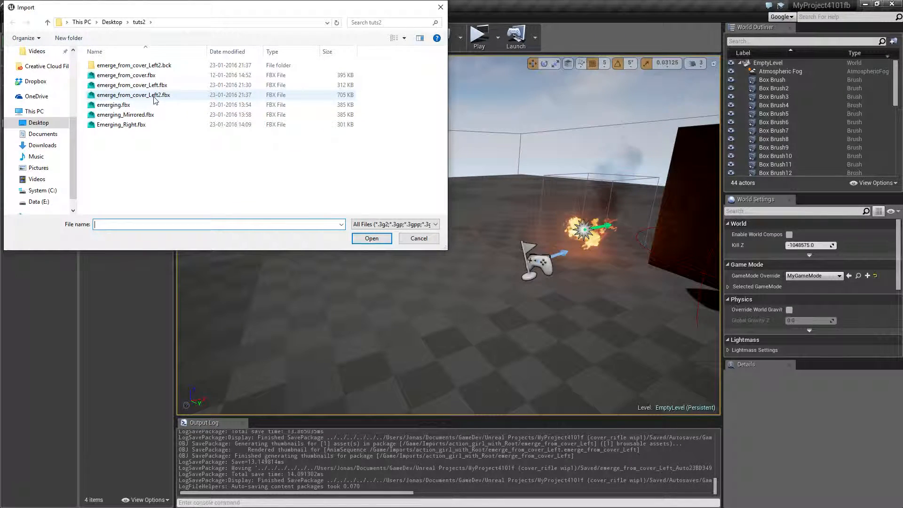
double_click(133, 95)
click(461, 258)
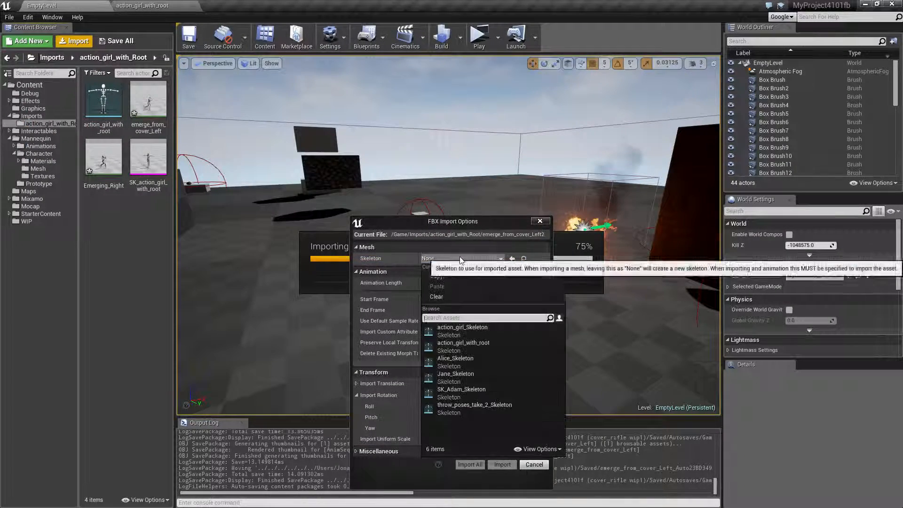
click(486, 344)
click(503, 464)
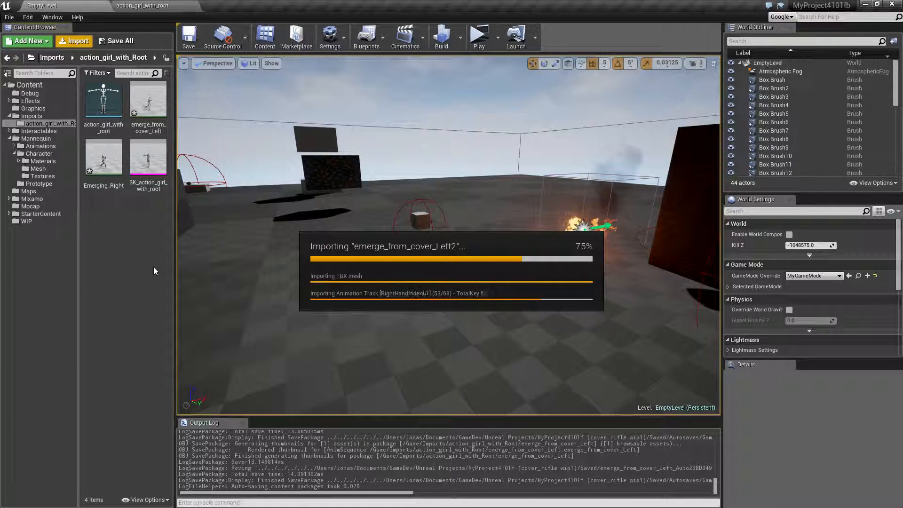
Step: Open the imported emerge_from_cover_Left2 animation, then scrub and play it to examine the character's facing and travel direction
double_click(105, 159)
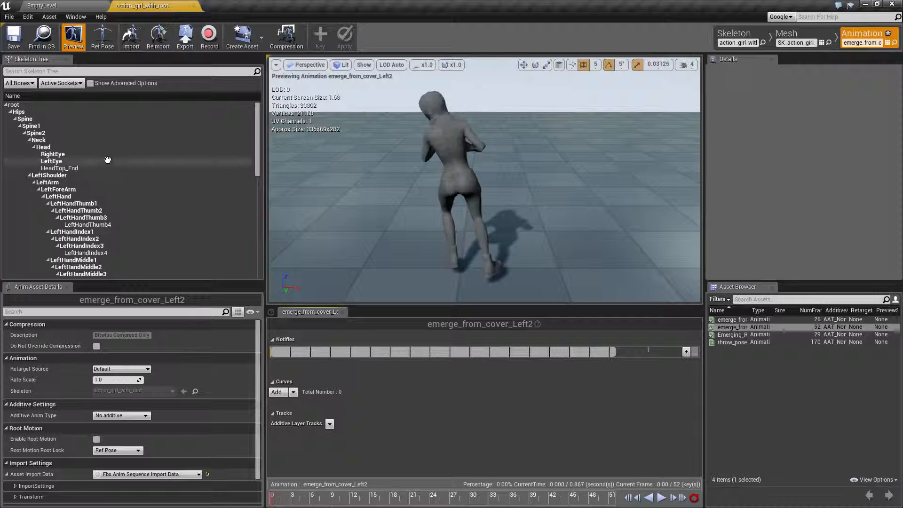
drag(273, 501, 612, 501)
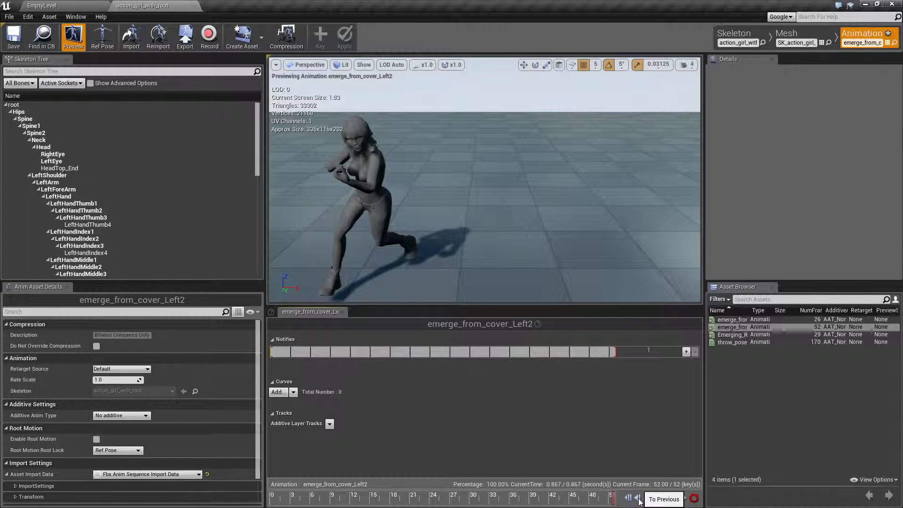
middle_drag(444, 155, 342, 188)
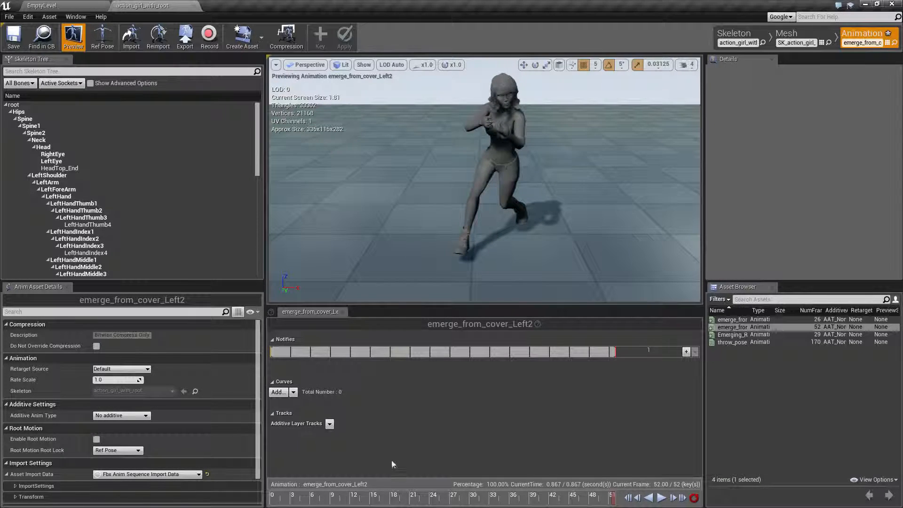
click(269, 499)
drag(612, 498, 645, 494)
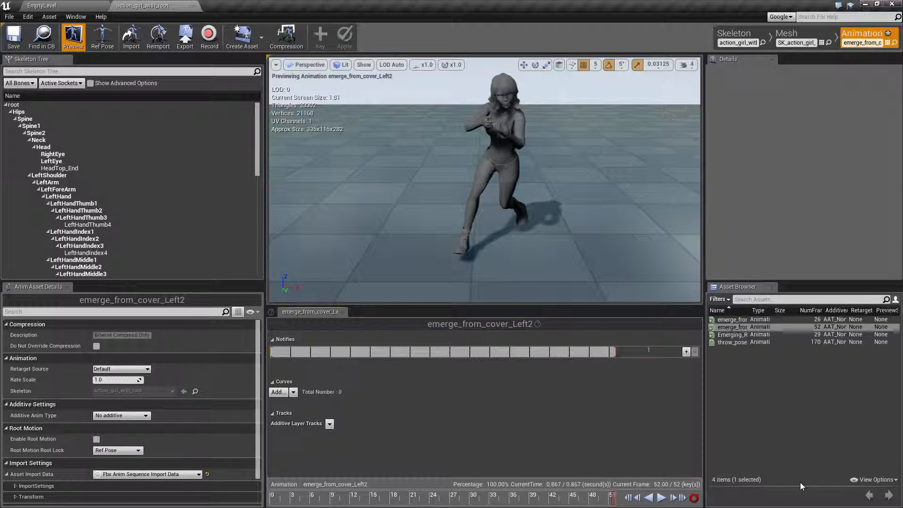
click(661, 497)
click(336, 494)
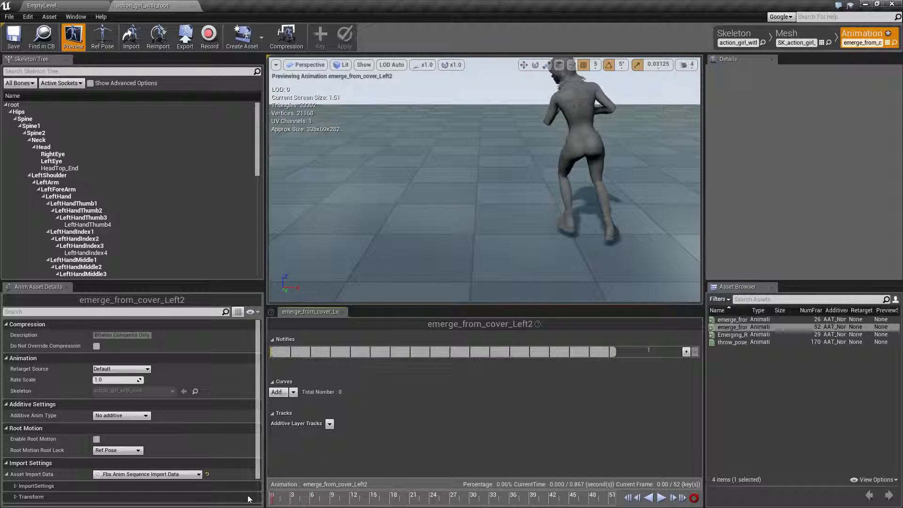
drag(336, 492, 272, 470)
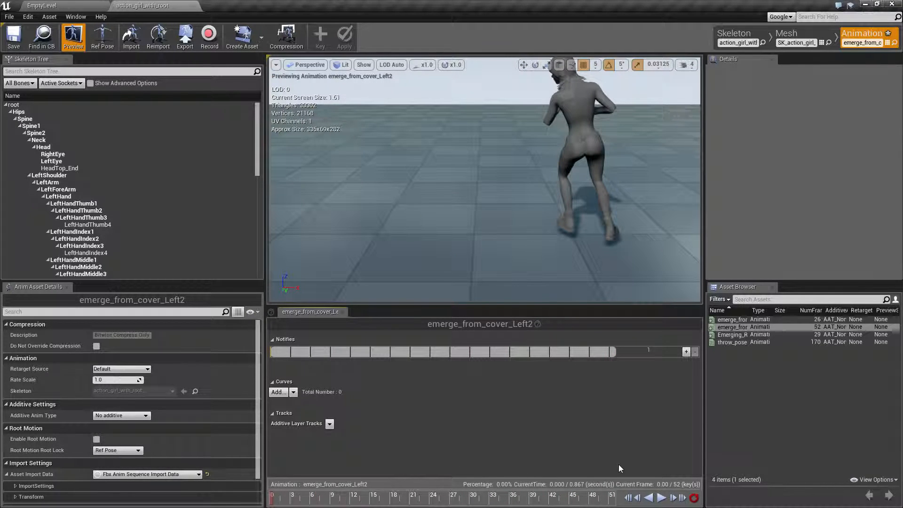